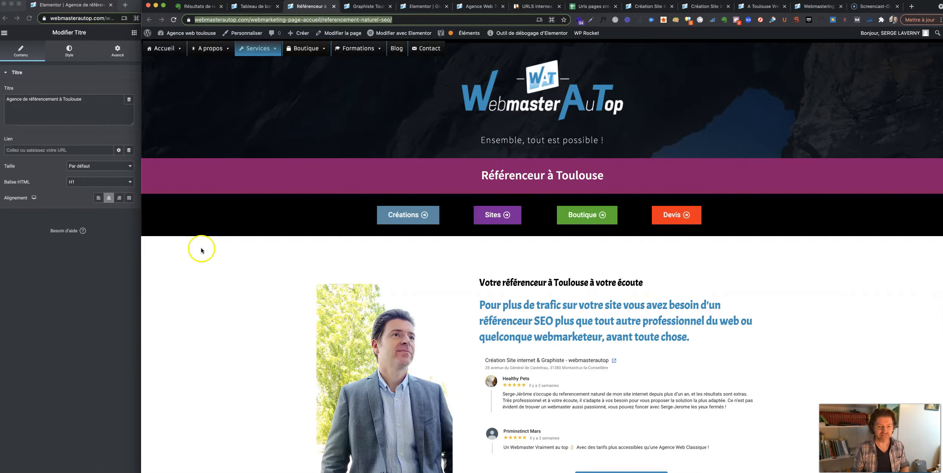
Review the open Référenceur à Toulouse and Graphiste à Toulouse pages as possible layout models for the new page.
scroll(360, 322, "down", 3)
scroll(359, 323, "up", 3)
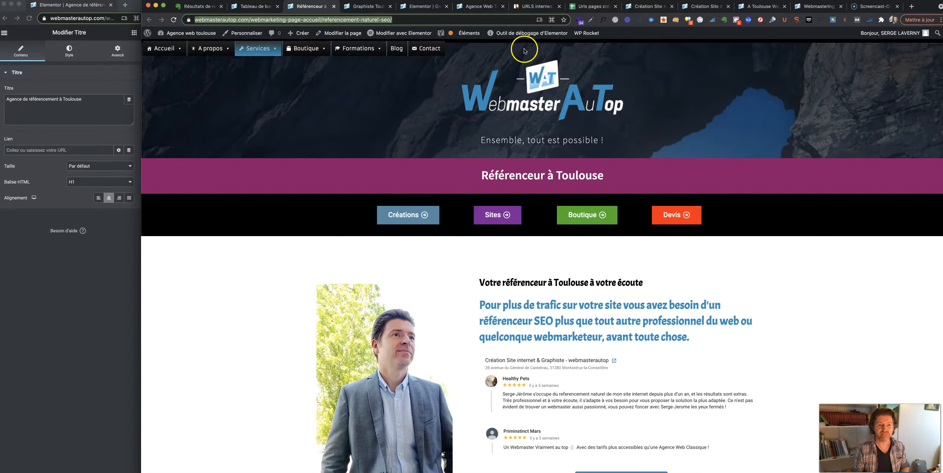
left_click(362, 9)
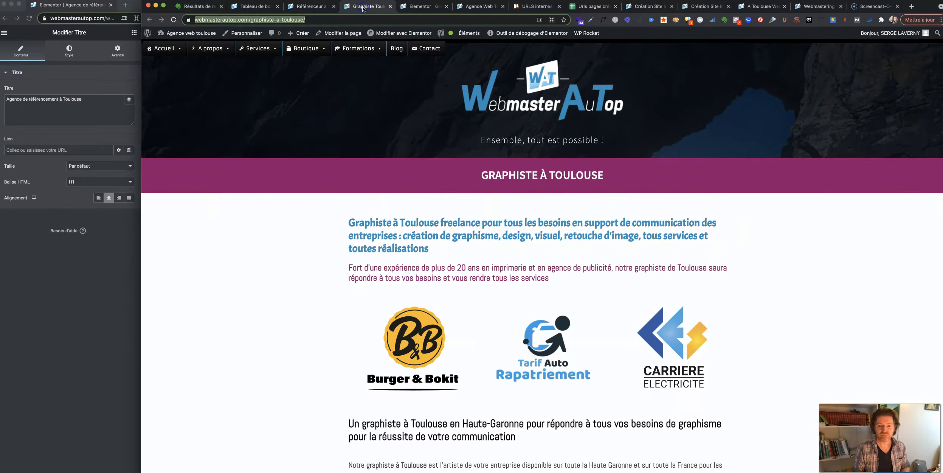
left_click(298, 7)
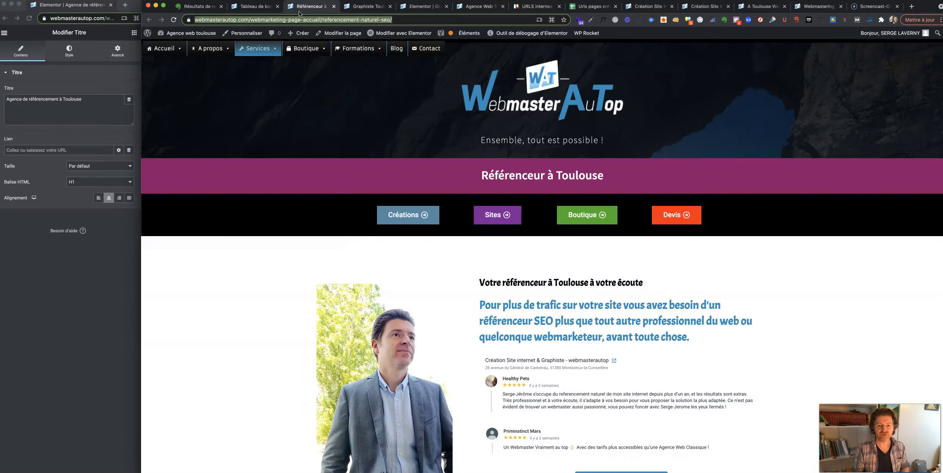
left_click(249, 8)
left_click(420, 7)
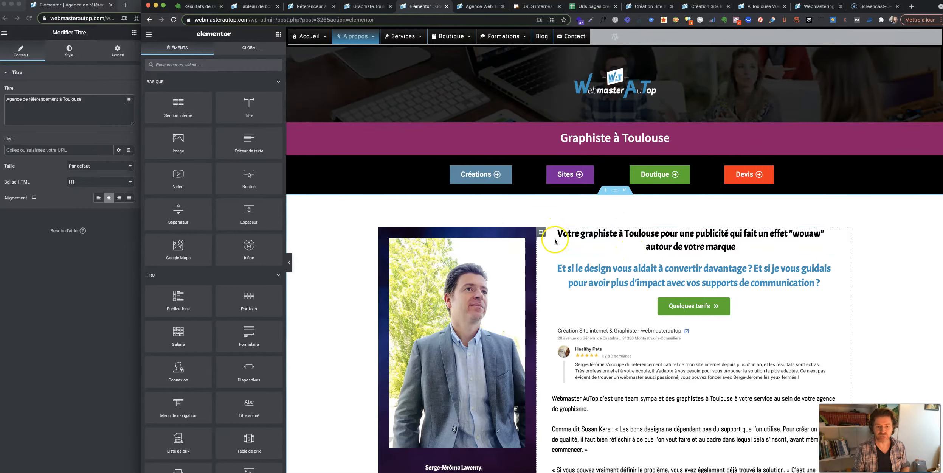
left_click(471, 6)
left_click(357, 7)
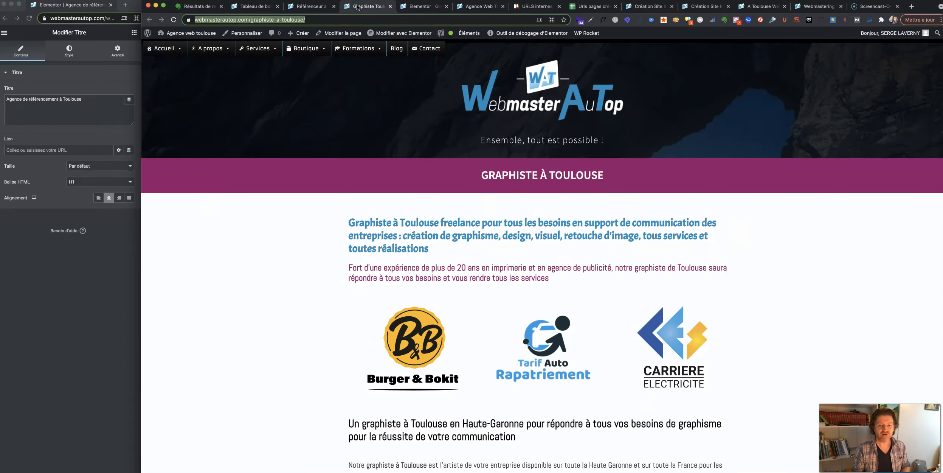
Open the Référenceur à Toulouse page for editing in Elementor.
left_click(305, 6)
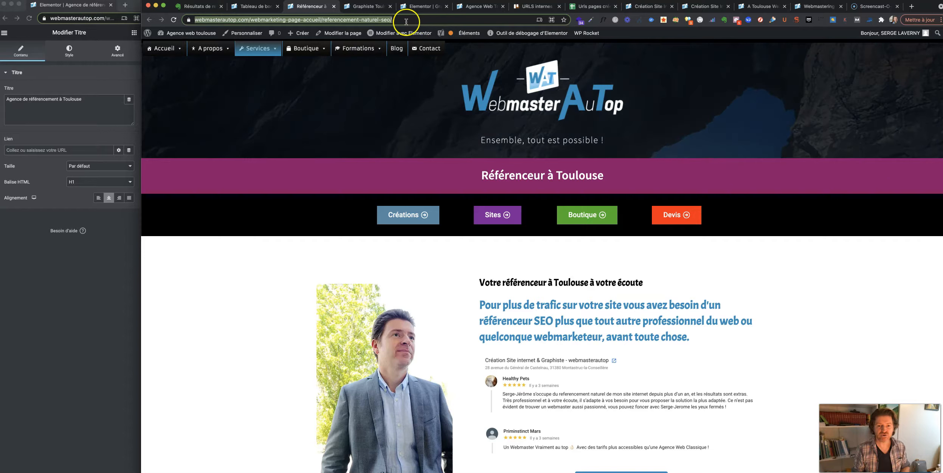
left_click(401, 34)
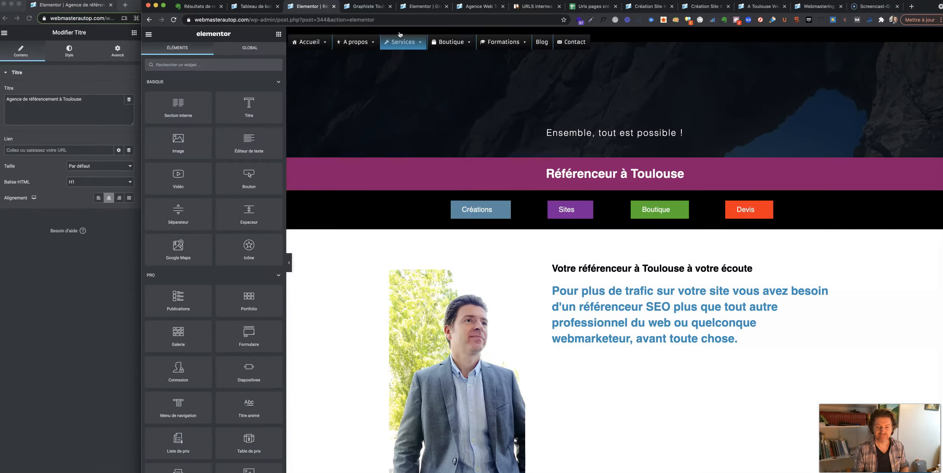
scroll(492, 140, "down", 3)
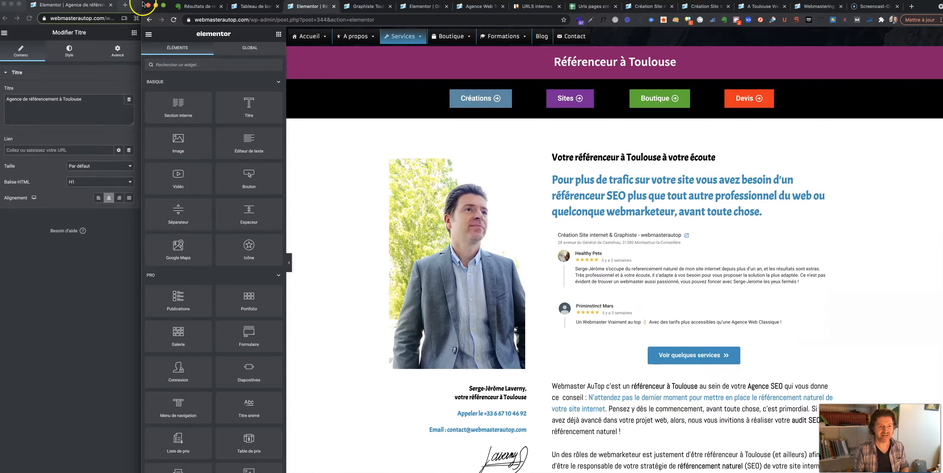
Arrange the two browser windows side by side, widening the one with the Agence de référencement draft over the Référenceur page.
left_click_drag(141, 5, 377, 5)
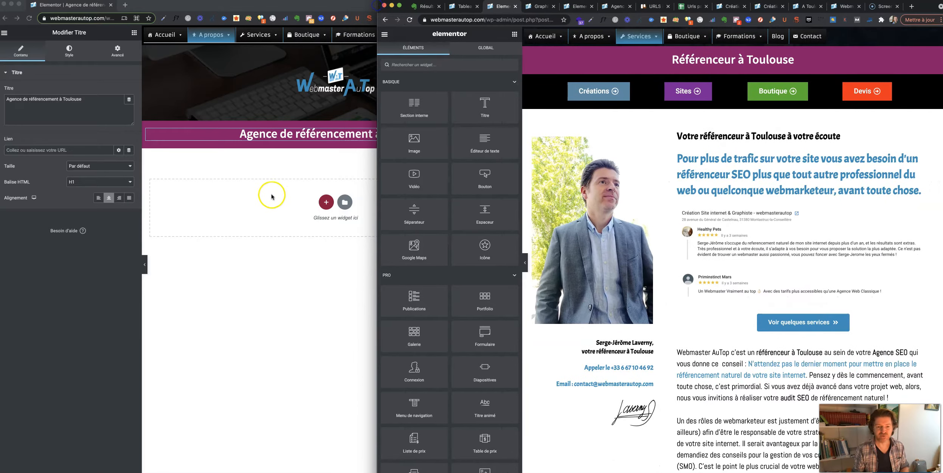
left_click(271, 196)
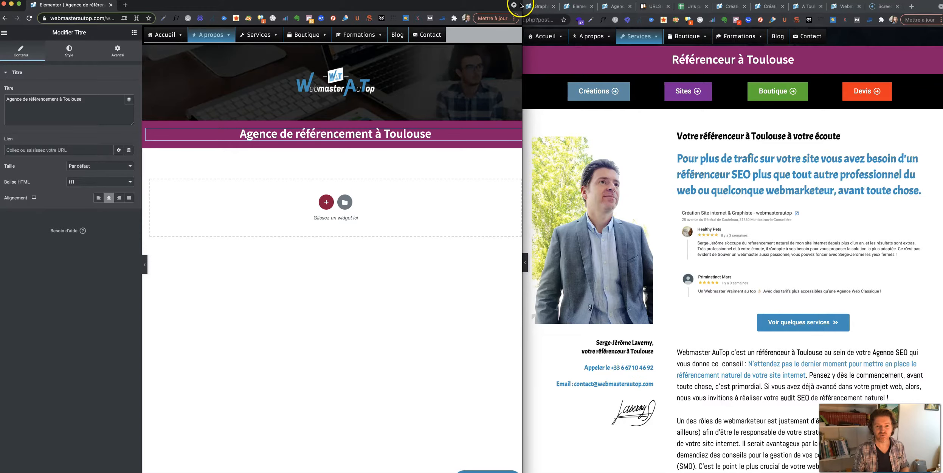
left_click_drag(521, 5, 706, 0)
left_click(495, 153)
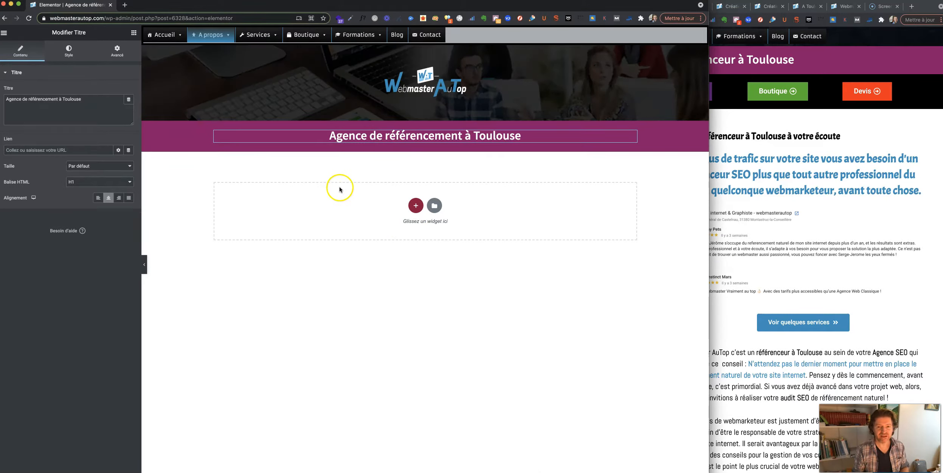
Delete the navigation, logo banner and title sections from the Agence de référencement à Toulouse draft.
left_click(436, 29)
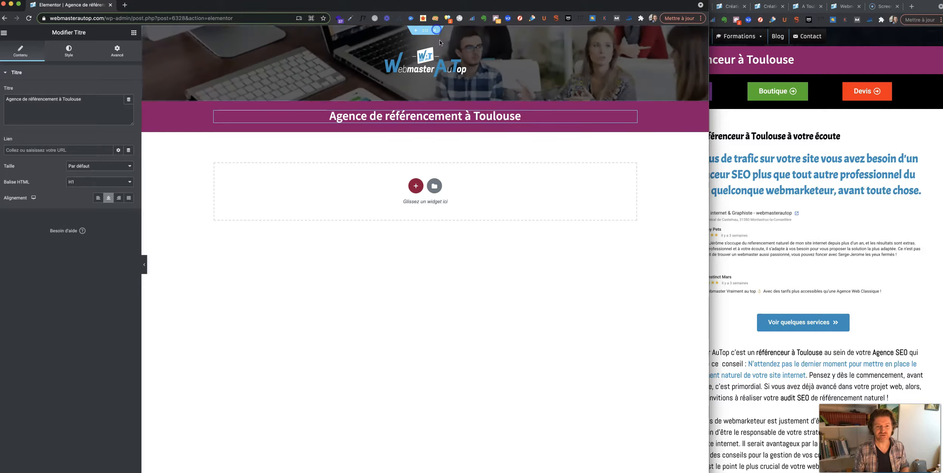
left_click(435, 30)
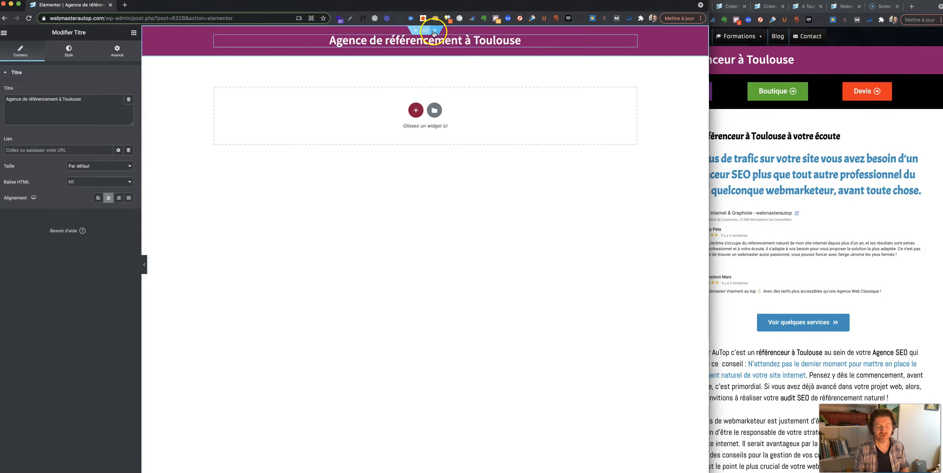
left_click(435, 31)
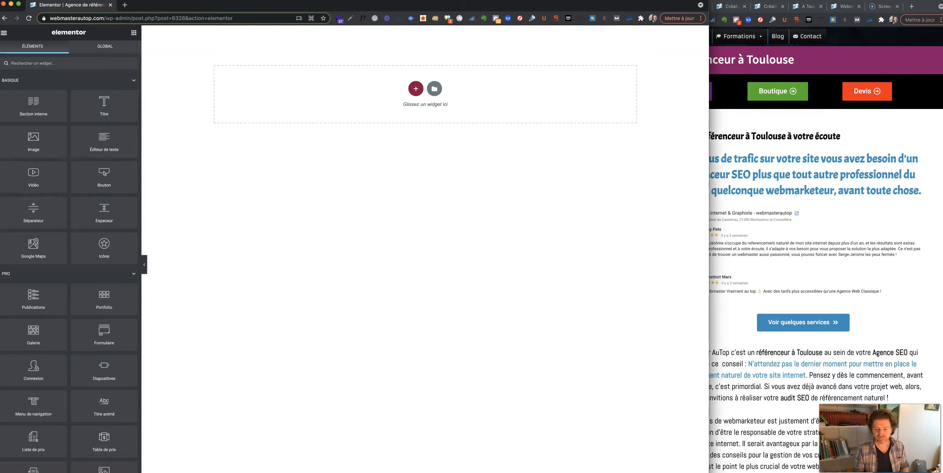
Choose Elementor canevas as the draft's page template in the page settings, and return to the widget list.
left_click_drag(707, 472, 708, 470)
left_click(6, 466)
left_click(92, 228)
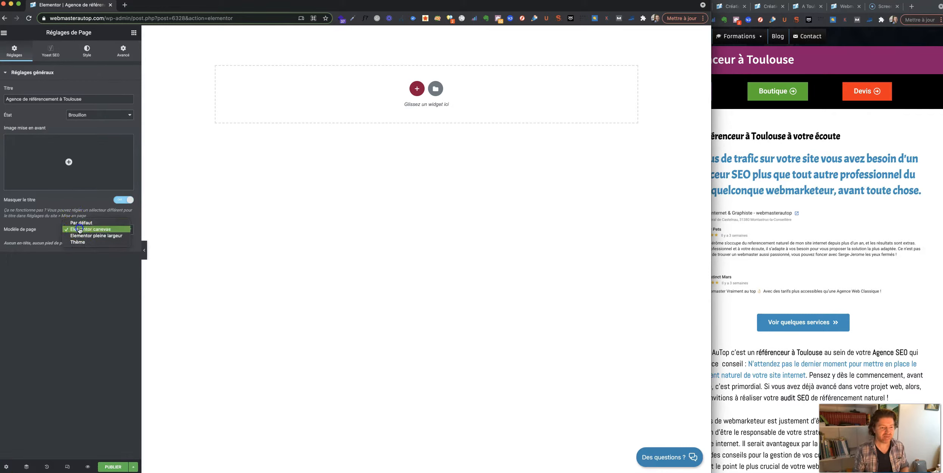
left_click(80, 230)
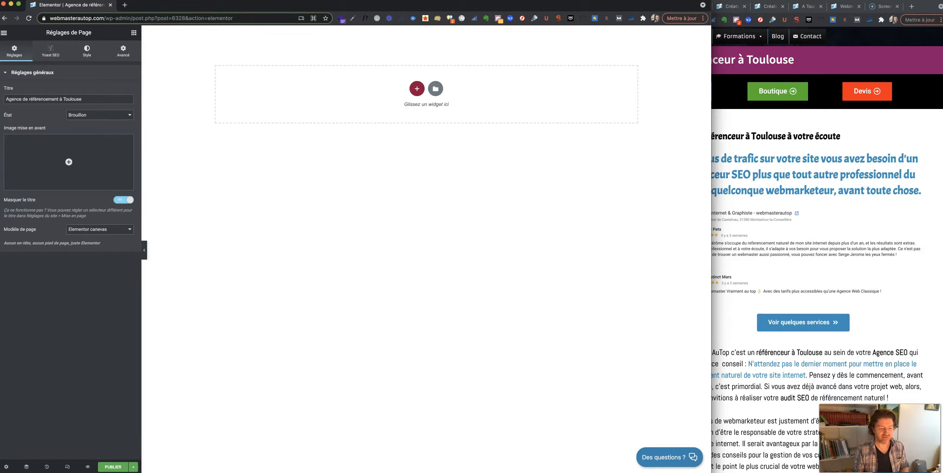
left_click(134, 33)
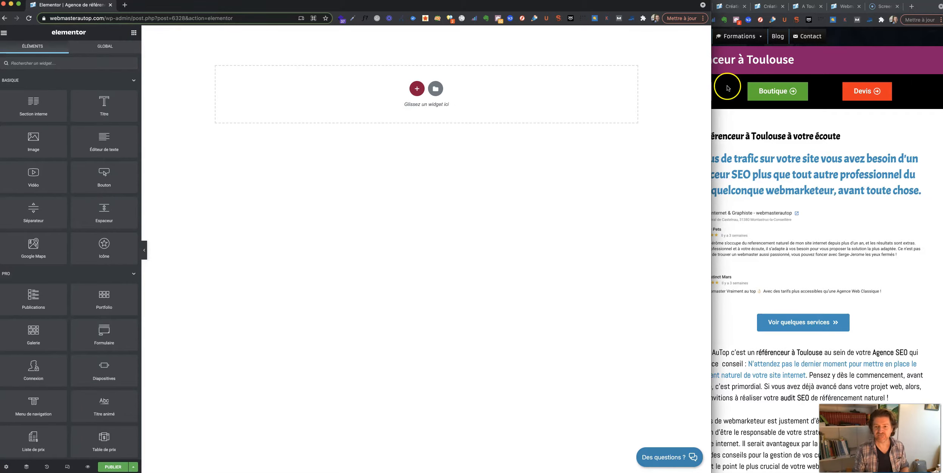
Copy the navigation menu section from the Référenceur à Toulouse page and paste it into the empty draft.
left_click(766, 117)
scroll(680, 57, "up", 3)
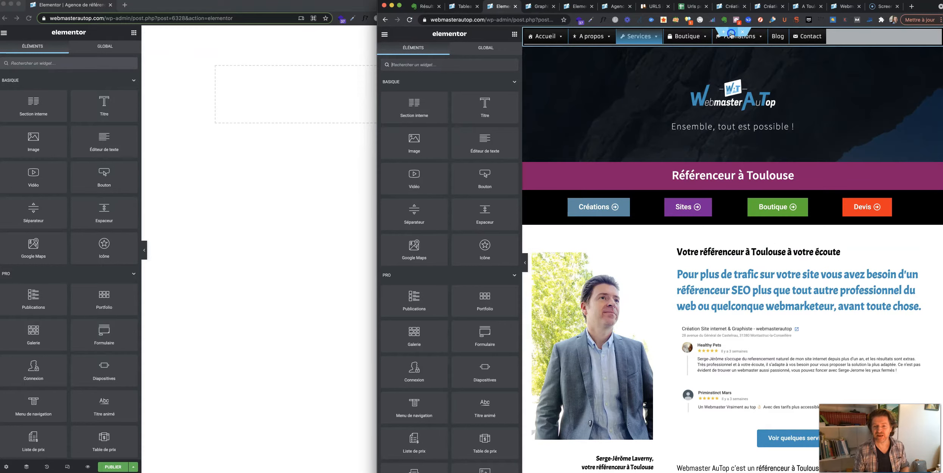
left_click(732, 35)
right_click(732, 36)
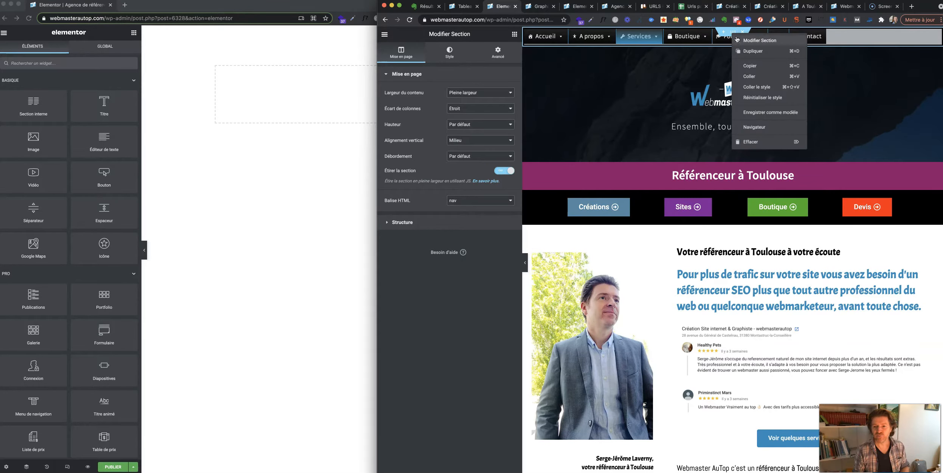
left_click(750, 65)
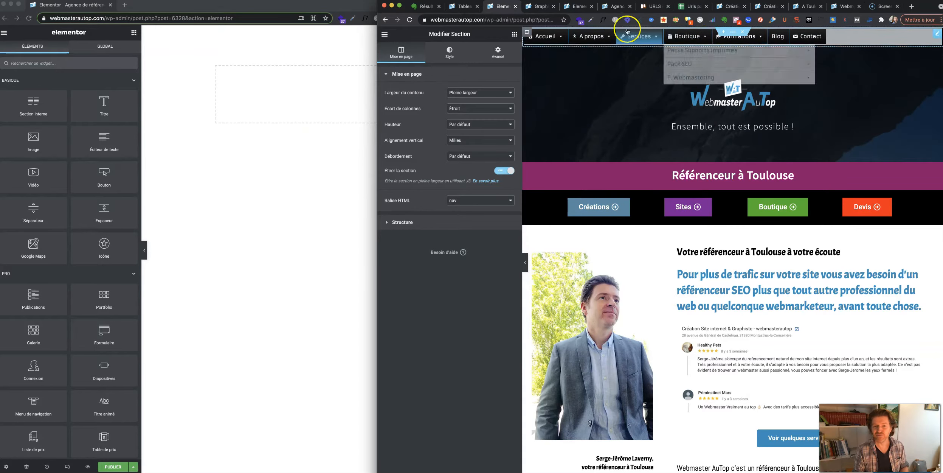
left_click(316, 90)
right_click(380, 87)
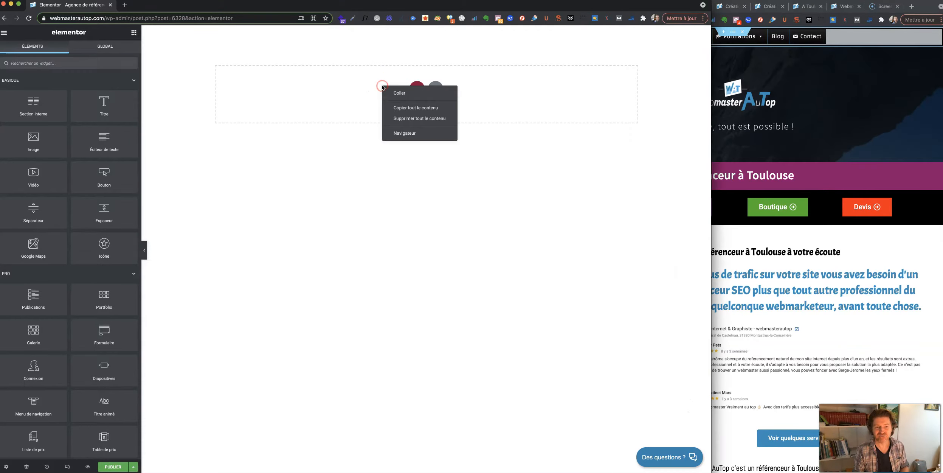
left_click(403, 96)
Copy the logo banner section from the Référenceur page and paste it below the navigation menu in the draft.
left_click(773, 76)
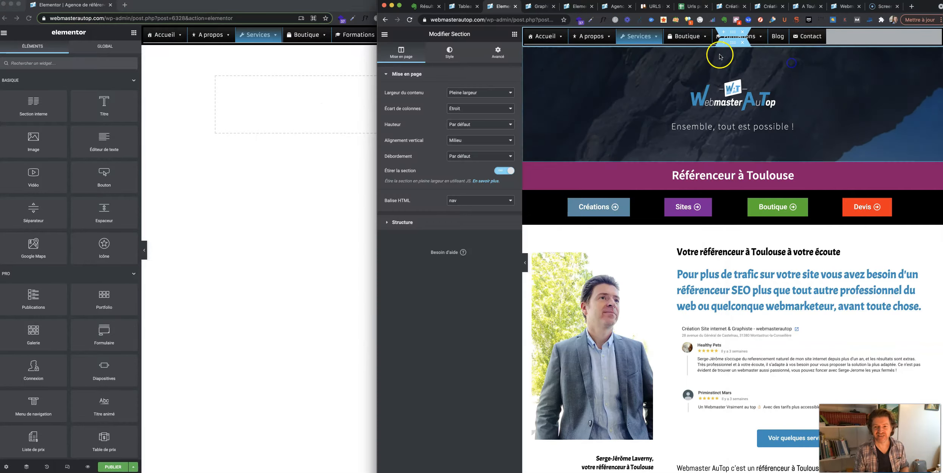
right_click(733, 45)
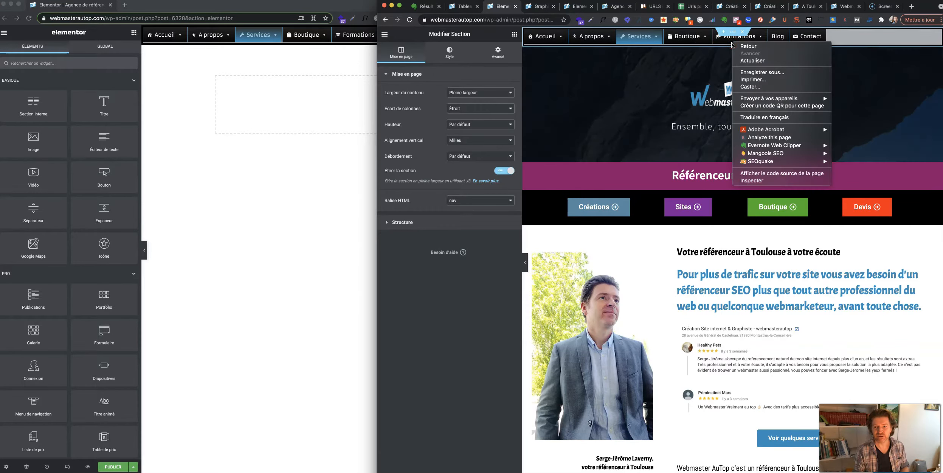
right_click(733, 45)
left_click(752, 76)
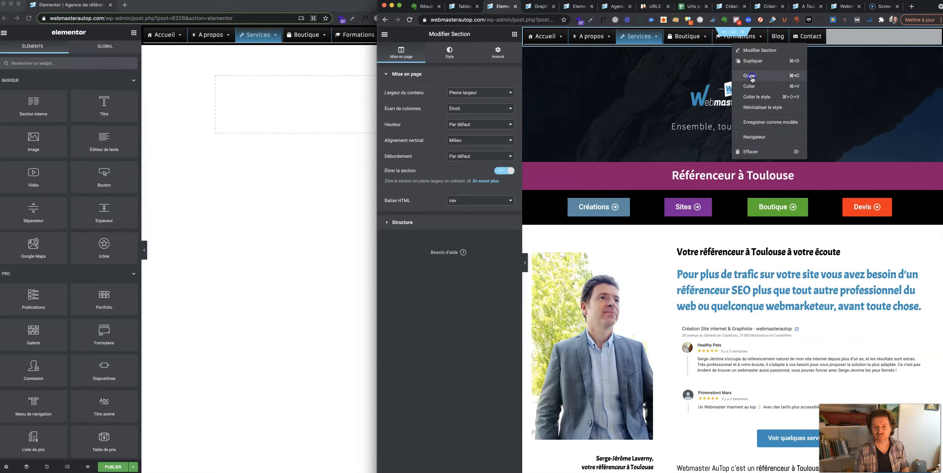
left_click(310, 120)
right_click(328, 90)
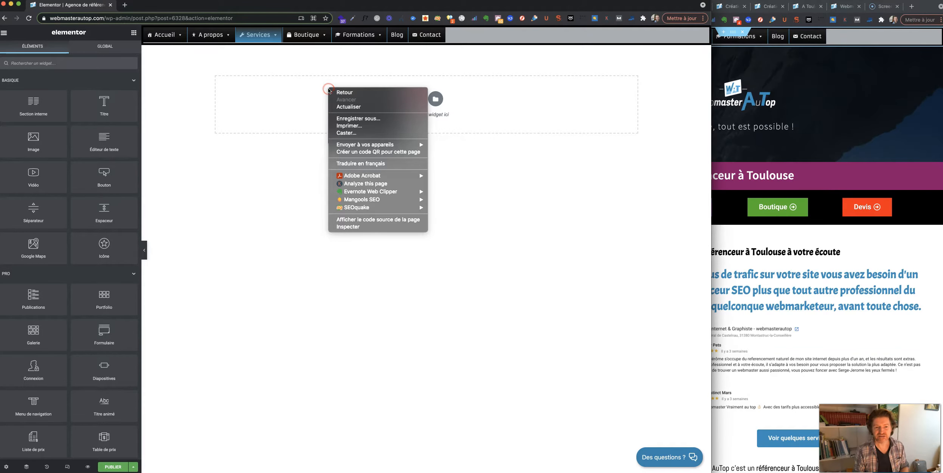
right_click(305, 98)
left_click(318, 105)
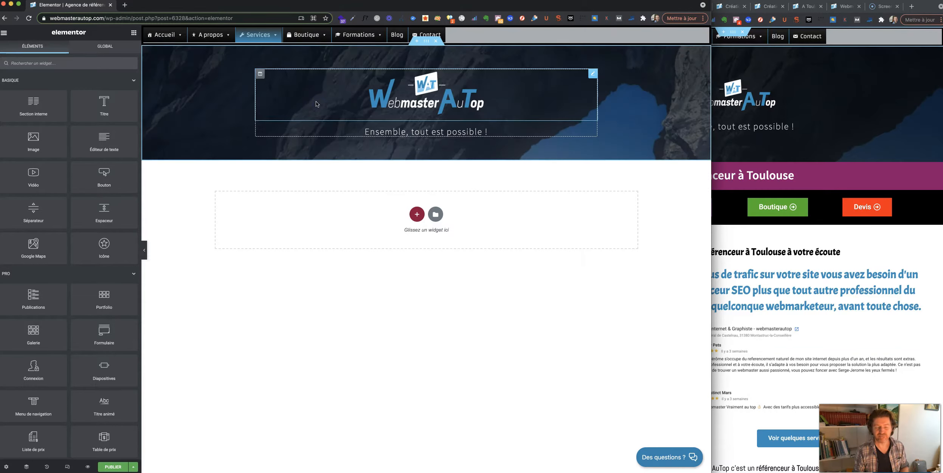
Copy the purple title section from the Référenceur page and paste it below the logo banner in the draft.
left_click(783, 109)
left_click(740, 168)
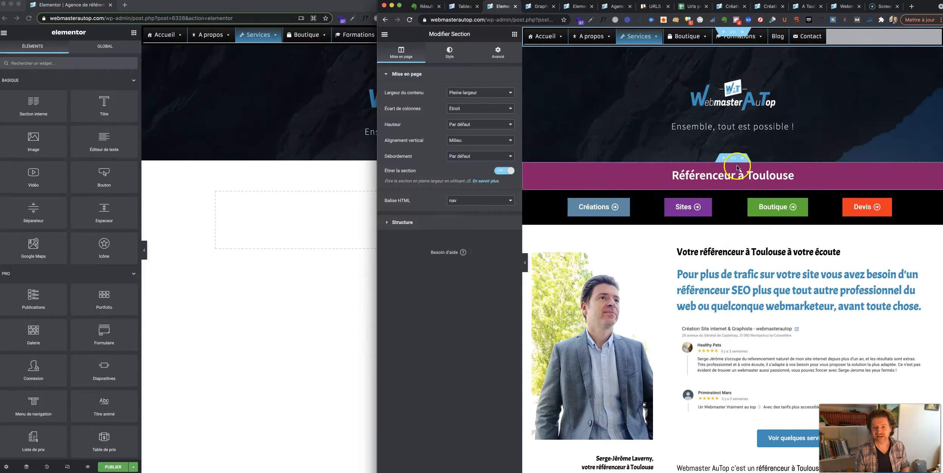
right_click(733, 160)
left_click(724, 159)
left_click(750, 191)
left_click(301, 168)
right_click(346, 146)
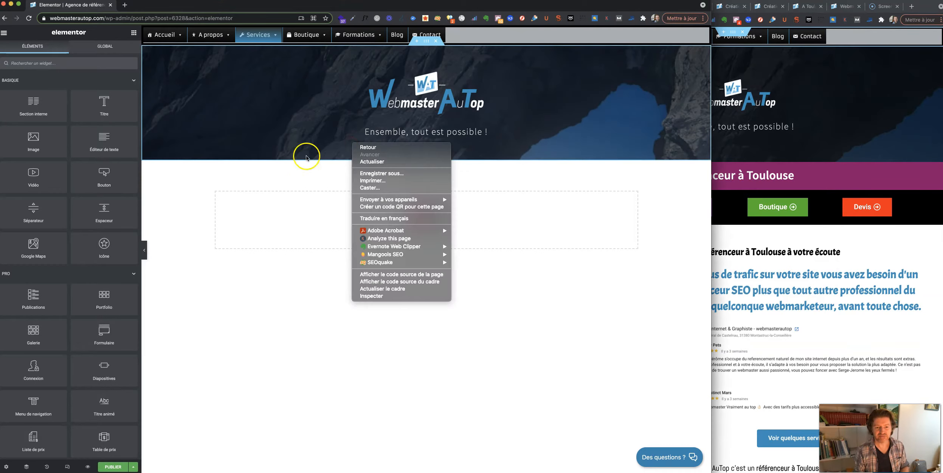
right_click(311, 215)
left_click(332, 224)
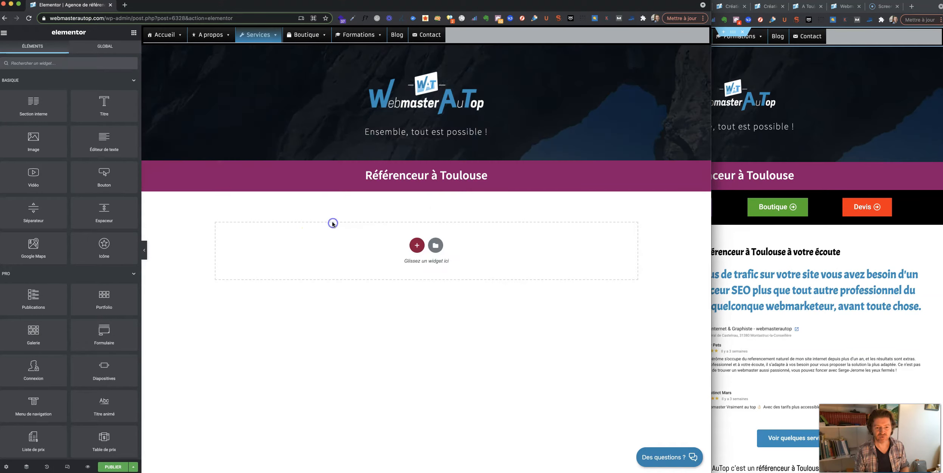
Change the draft's pasted heading text to "Agence de référencement à Toulouse".
left_click(379, 174)
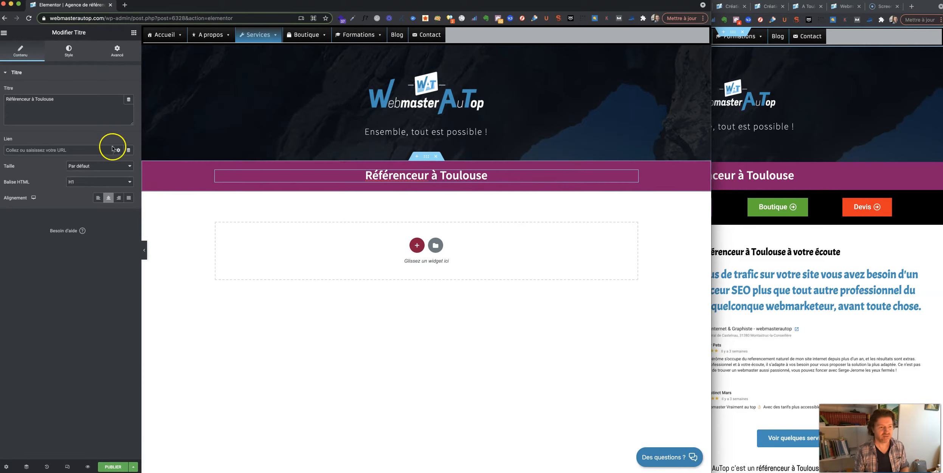
type("Agence de ")
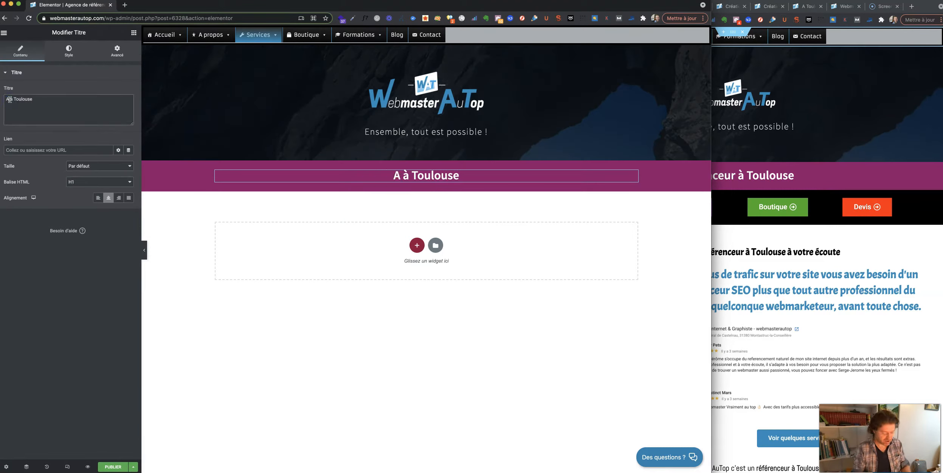
type("référencement")
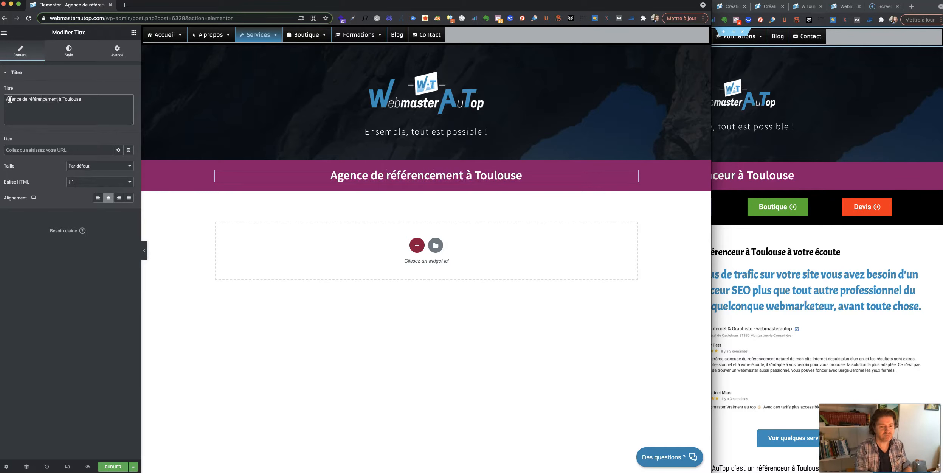
Copy the black button bar section with Créations, Sites, Boutique and Devis from the Référenceur page and paste it below the draft's title.
left_click(727, 210)
right_click(735, 190)
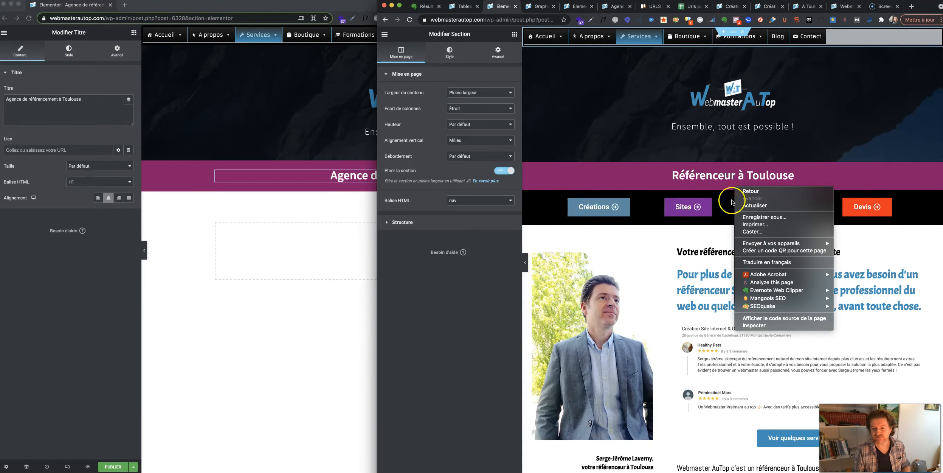
left_click(751, 220)
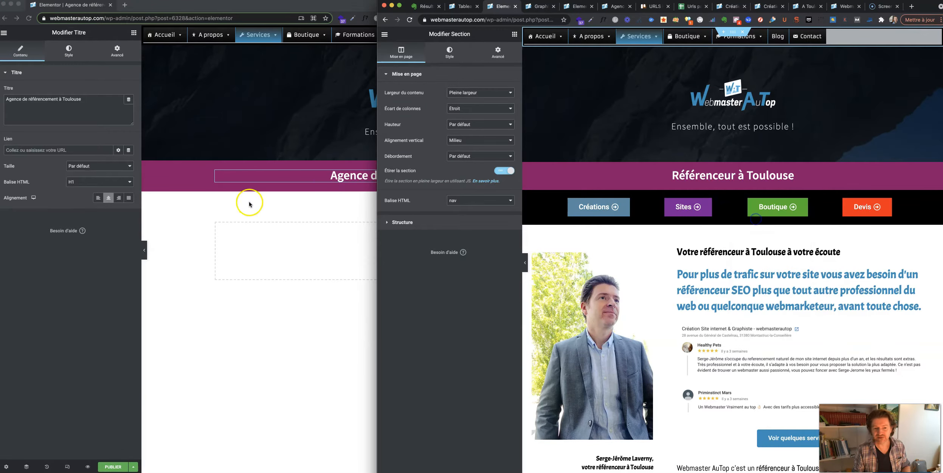
left_click(290, 190)
right_click(344, 244)
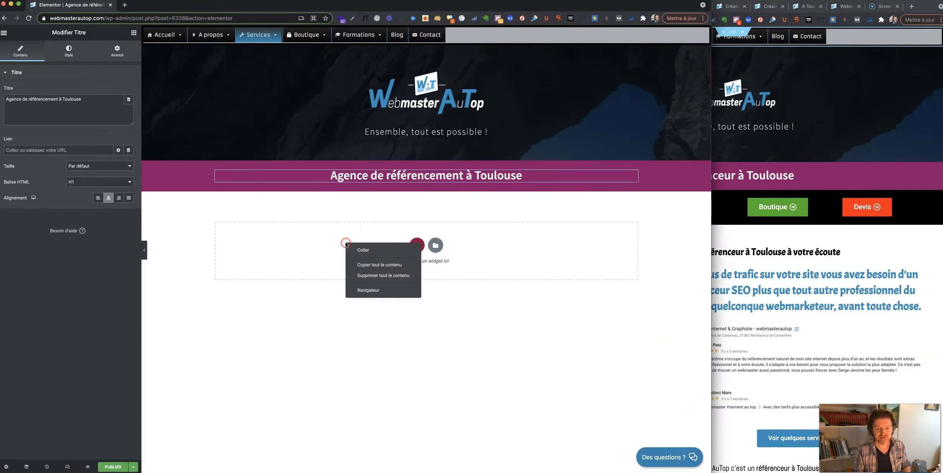
left_click(360, 249)
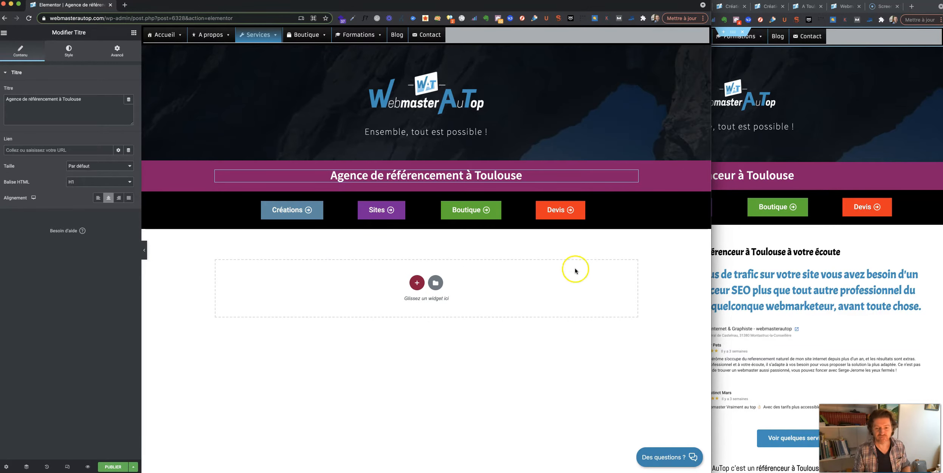
Preview the Référenceur à Toulouse page in the mobile layout and look through its upper sections.
left_click(730, 225)
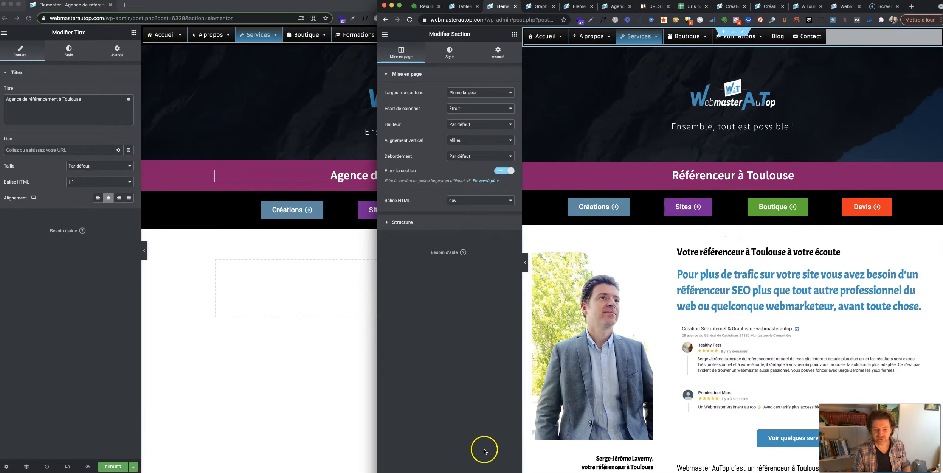
left_click(448, 471)
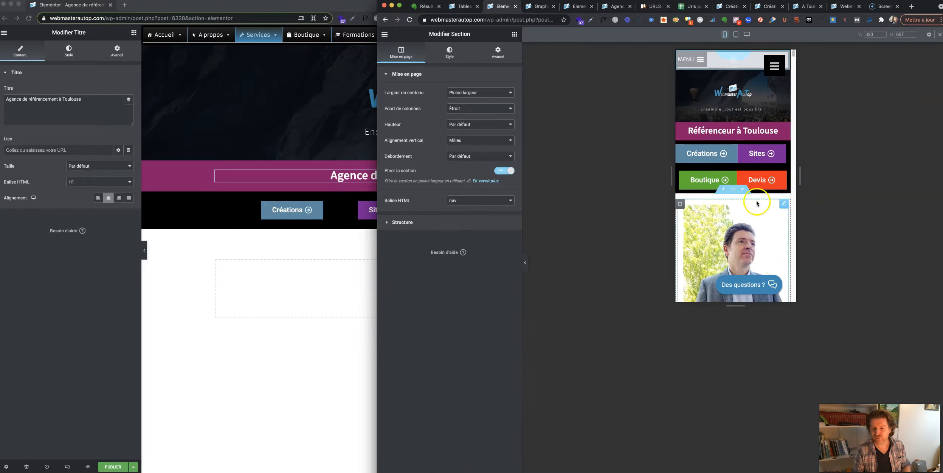
scroll(757, 194, "down", 5)
scroll(756, 191, "down", 2)
scroll(756, 192, "up", 10)
Examine the portrait section of the Graphiste à Toulouse page in both the desktop and mobile layouts.
left_click(538, 7)
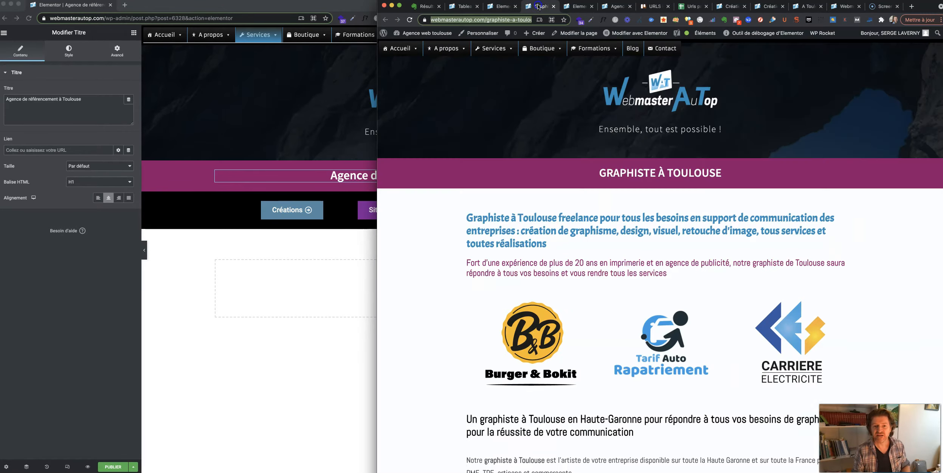
left_click(504, 19)
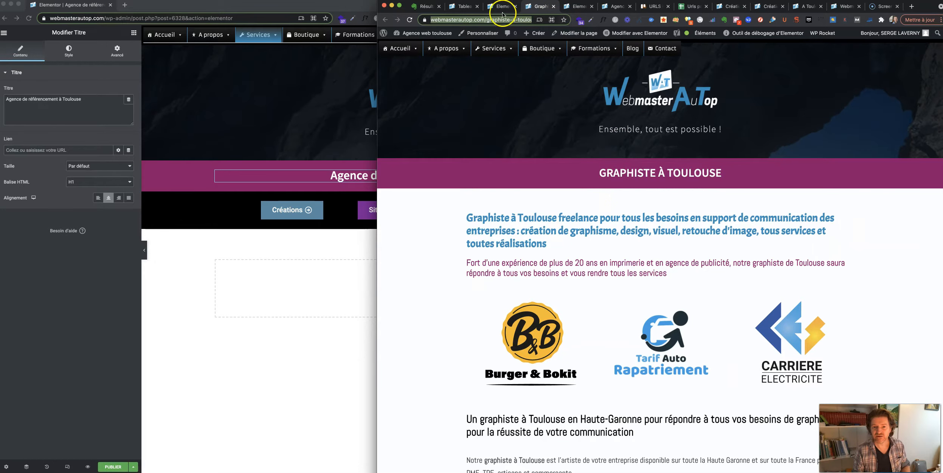
left_click(577, 7)
scroll(726, 260, "down", 2)
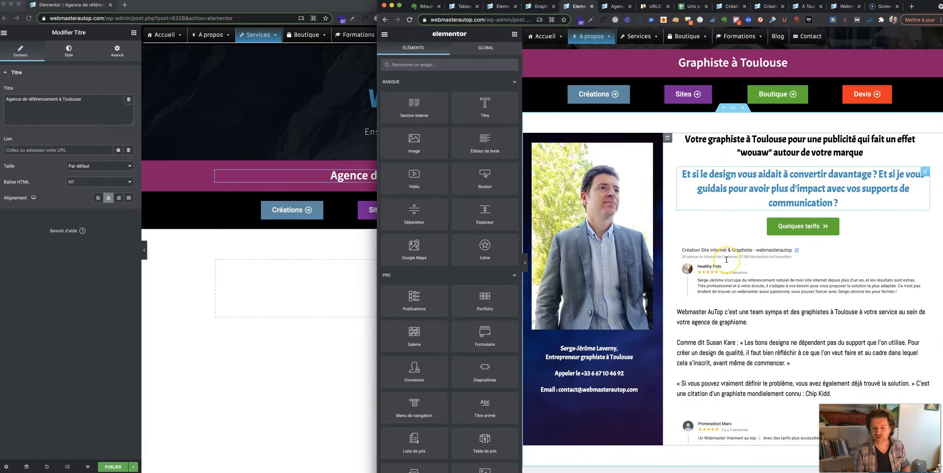
scroll(726, 260, "down", 1)
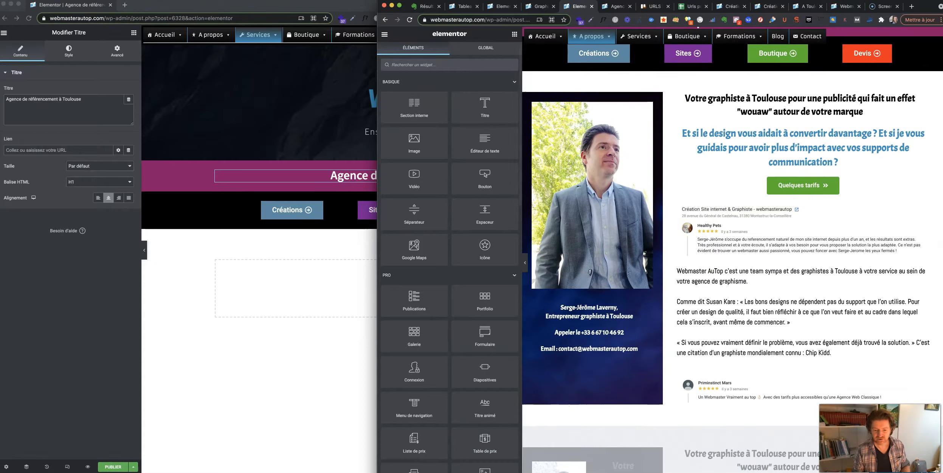
left_click(448, 472)
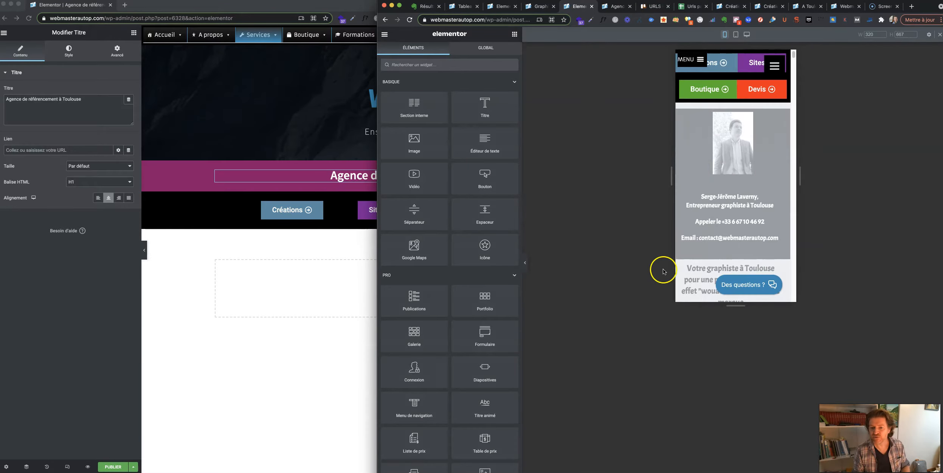
scroll(768, 172, "down", 4)
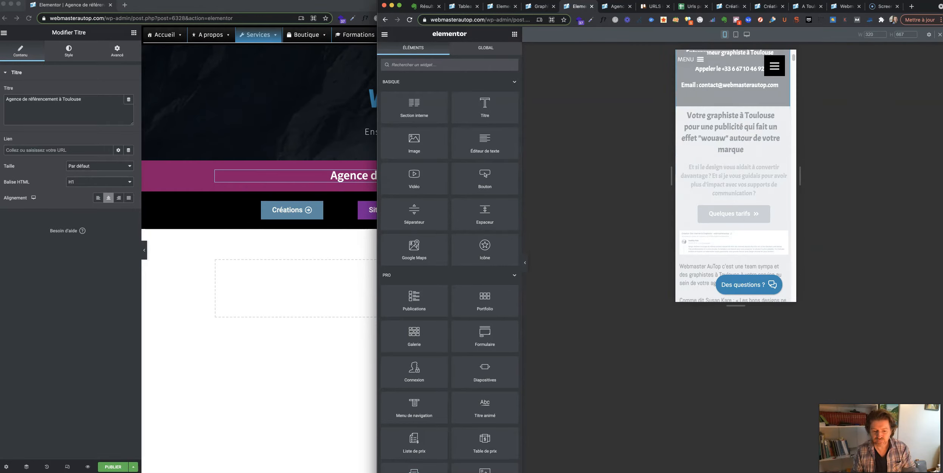
left_click(446, 472)
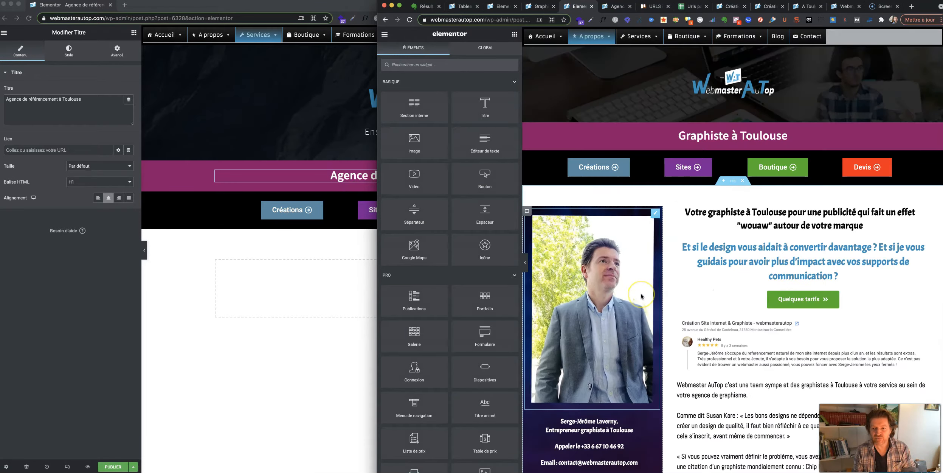
scroll(641, 296, "down", 1)
Return the Référenceur page to desktop layout, copy its portrait and introduction section, and paste it below the draft's button bar.
left_click(542, 6)
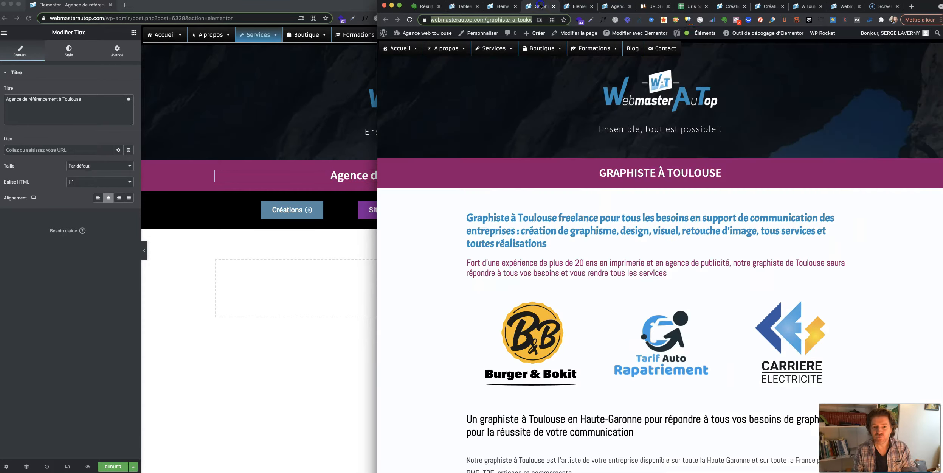
left_click(493, 8)
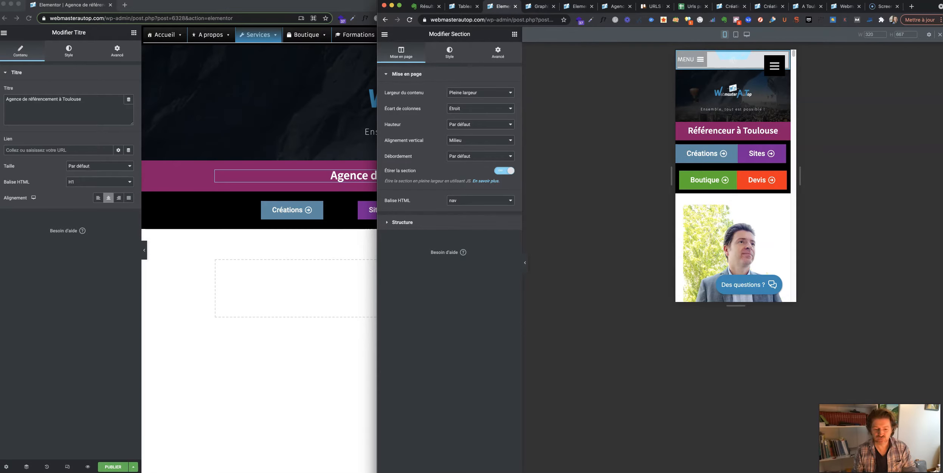
key("super+shift+m")
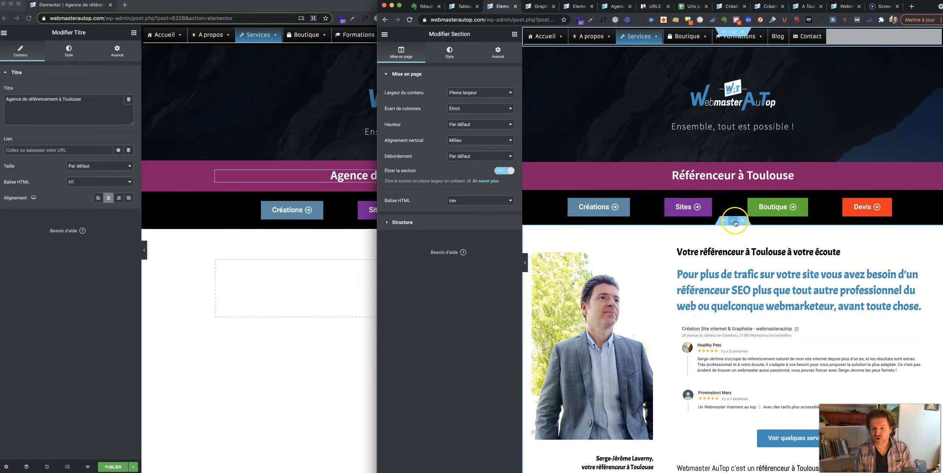
left_click(735, 221)
right_click(734, 221)
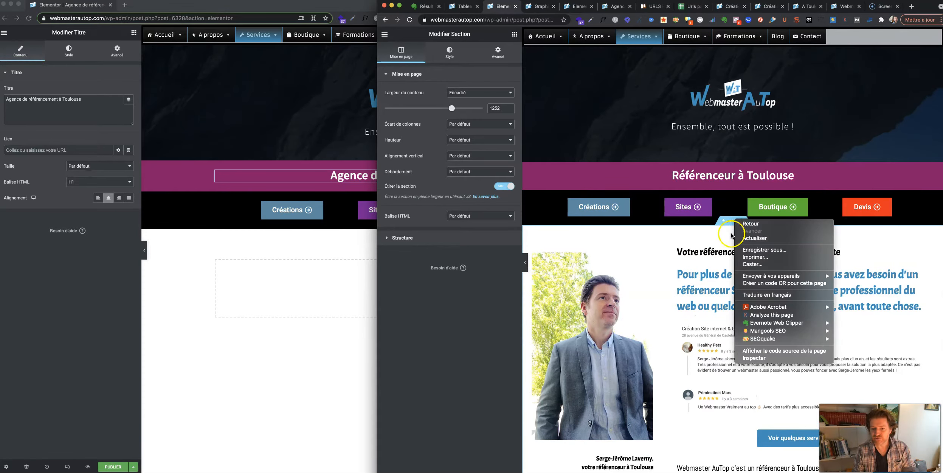
right_click(730, 224)
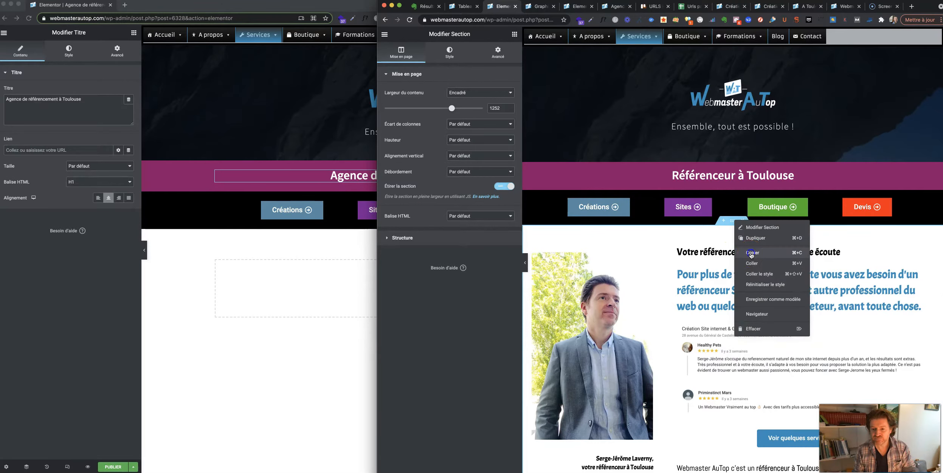
left_click(743, 239)
left_click(248, 246)
right_click(382, 281)
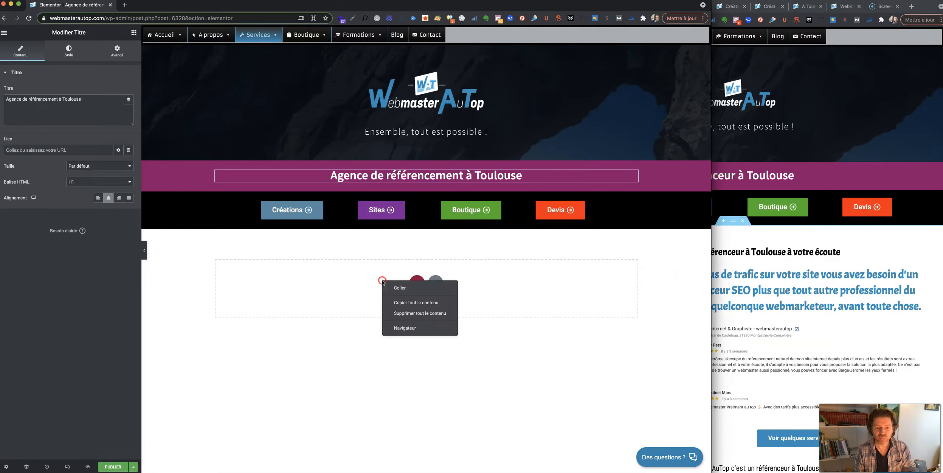
left_click(400, 288)
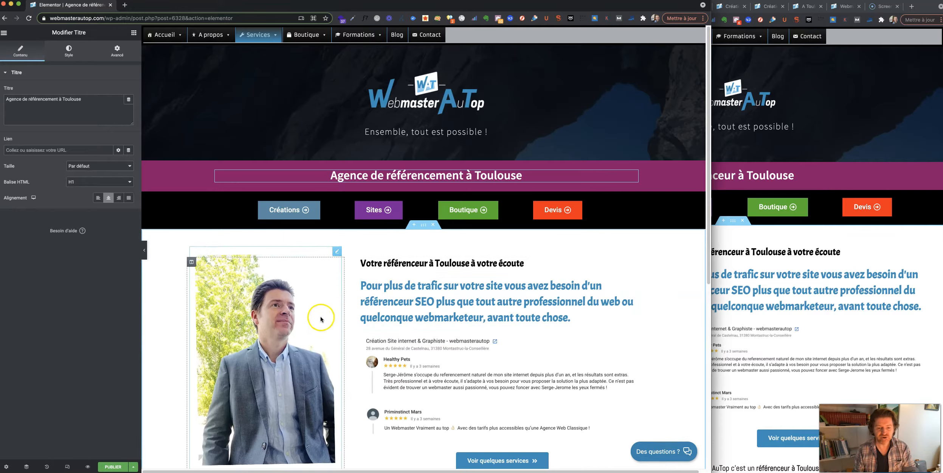
Compare the pasted portrait section with the original on the Référenceur page and open the draft's save options.
scroll(340, 295, "down", 3)
scroll(321, 319, "down", 5)
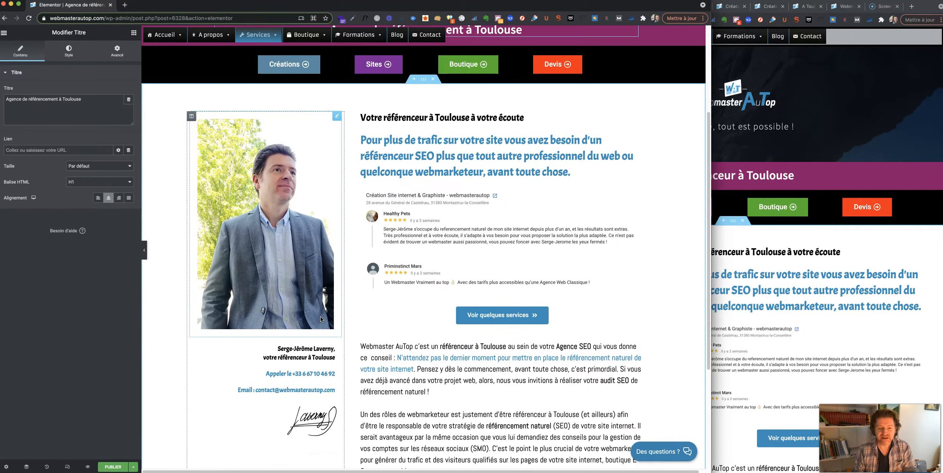
scroll(320, 316, "down", 3)
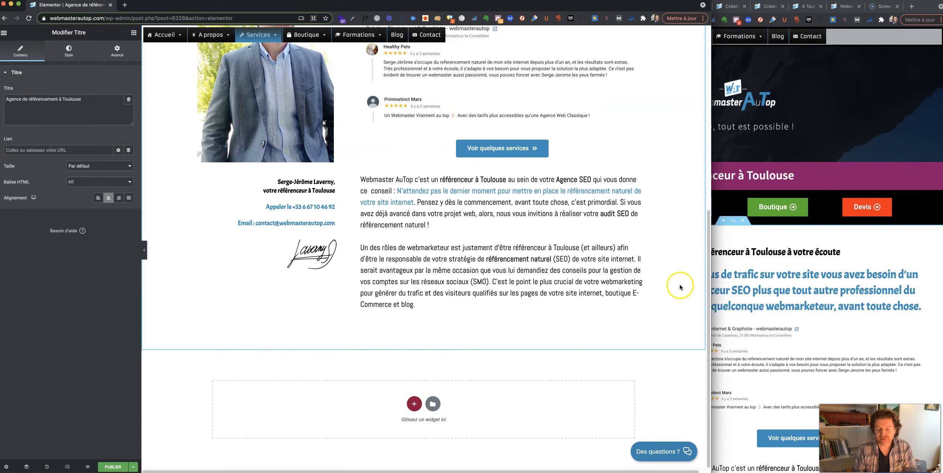
left_click(759, 274)
scroll(759, 274, "down", 9)
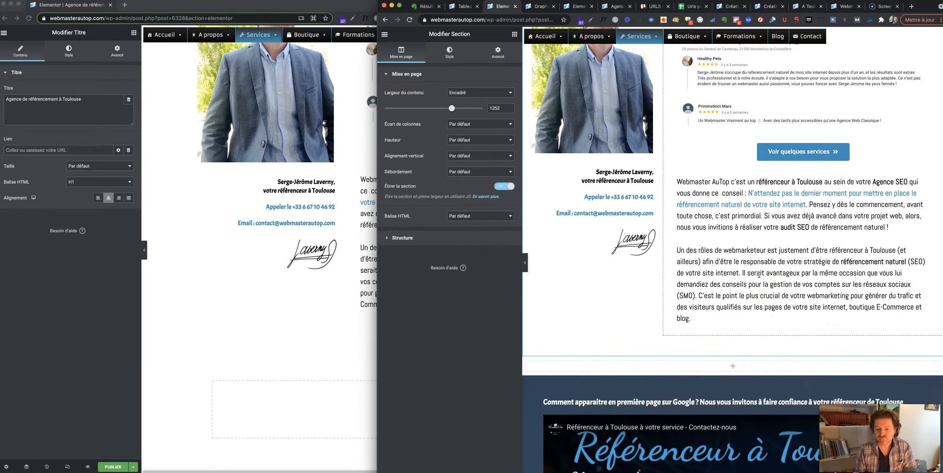
scroll(759, 274, "up", 5)
scroll(759, 274, "up", 3)
left_click(301, 261)
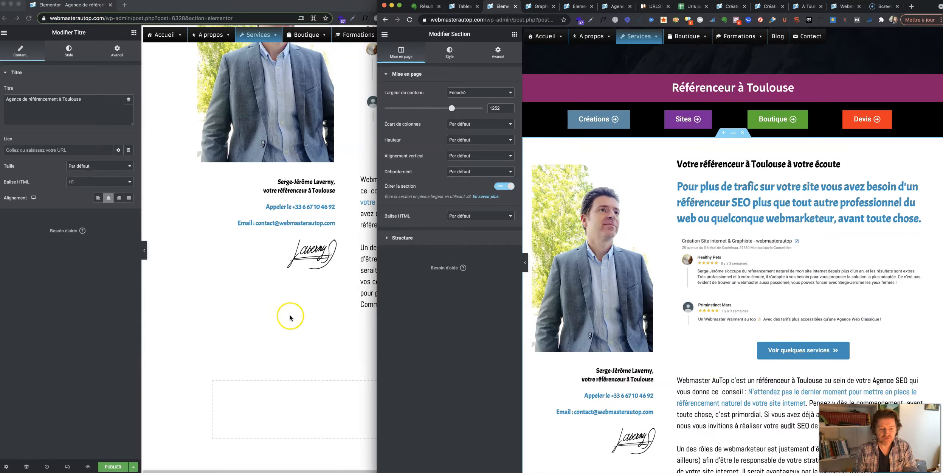
scroll(290, 318, "up", 3)
scroll(290, 318, "up", 1)
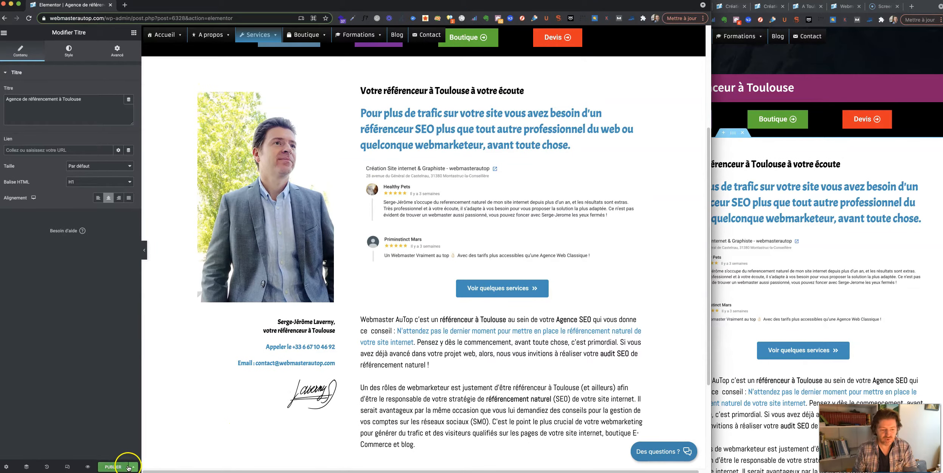
left_click(134, 467)
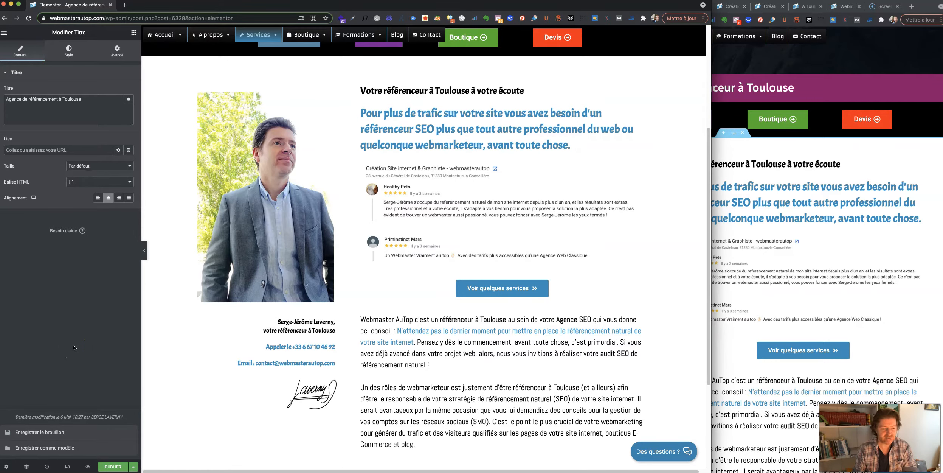
Copy the blue video section from the Référenceur page and paste it below the portrait section in the draft.
left_click(730, 246)
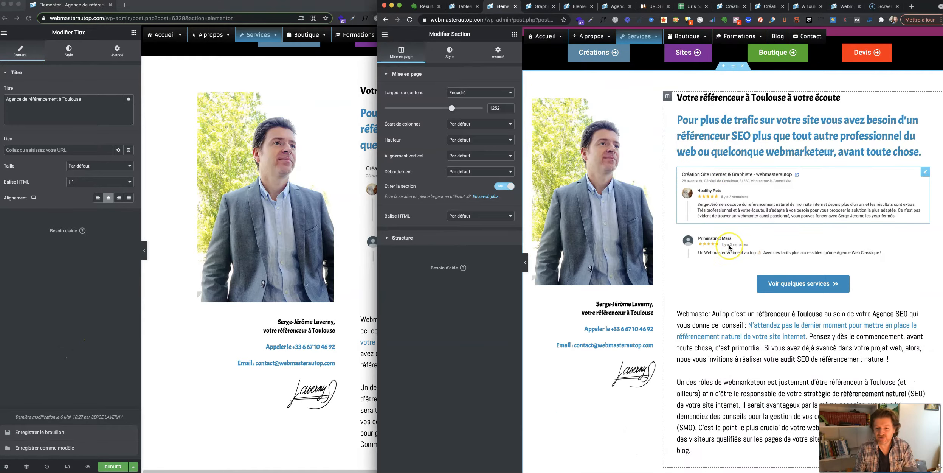
scroll(730, 246, "down", 10)
scroll(730, 248, "down", 6)
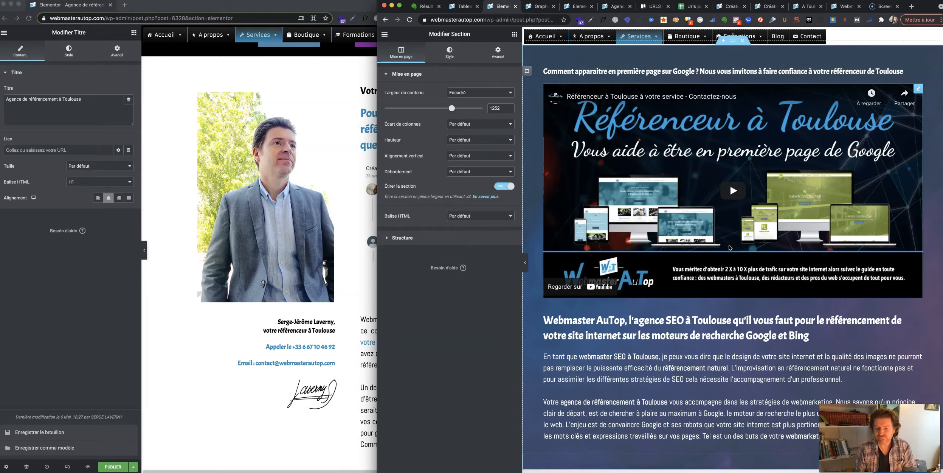
scroll(730, 248, "up", 6)
left_click(740, 145)
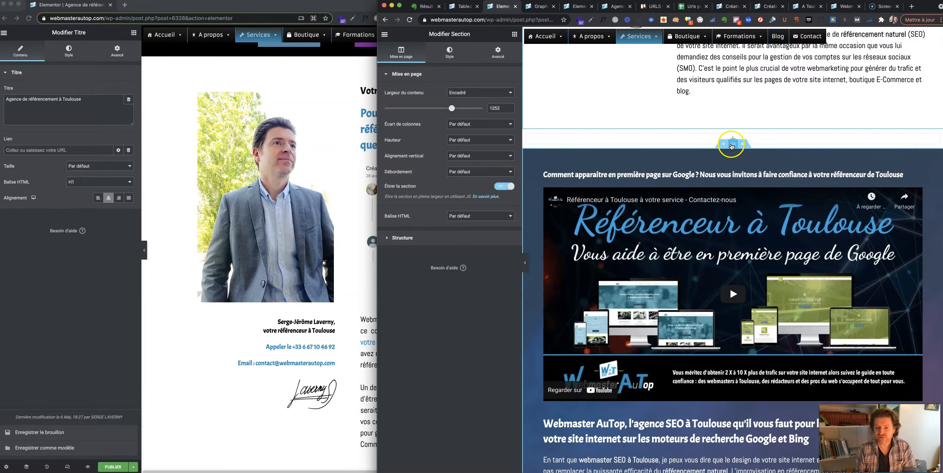
right_click(734, 145)
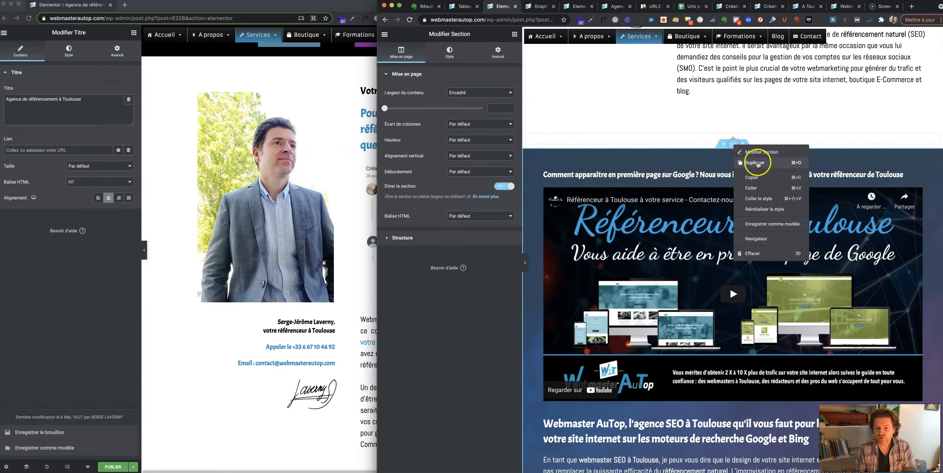
left_click(757, 169)
left_click(300, 360)
scroll(321, 308, "down", 4)
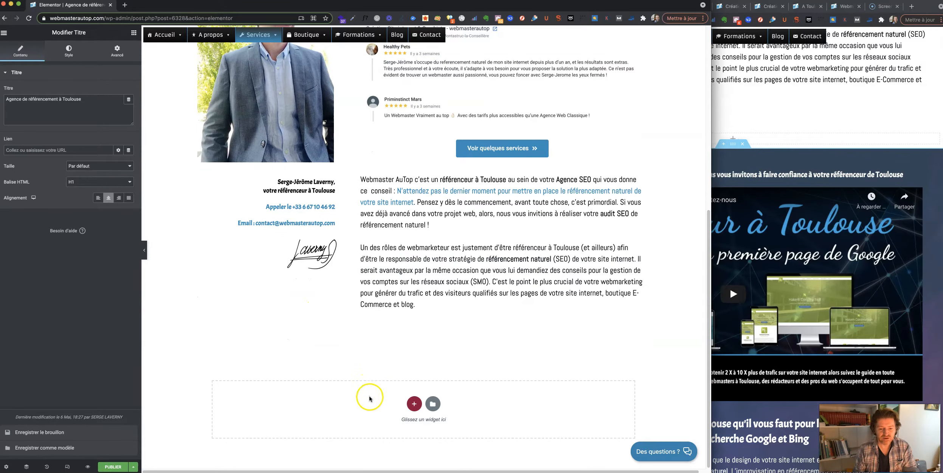
right_click(370, 398)
left_click(387, 403)
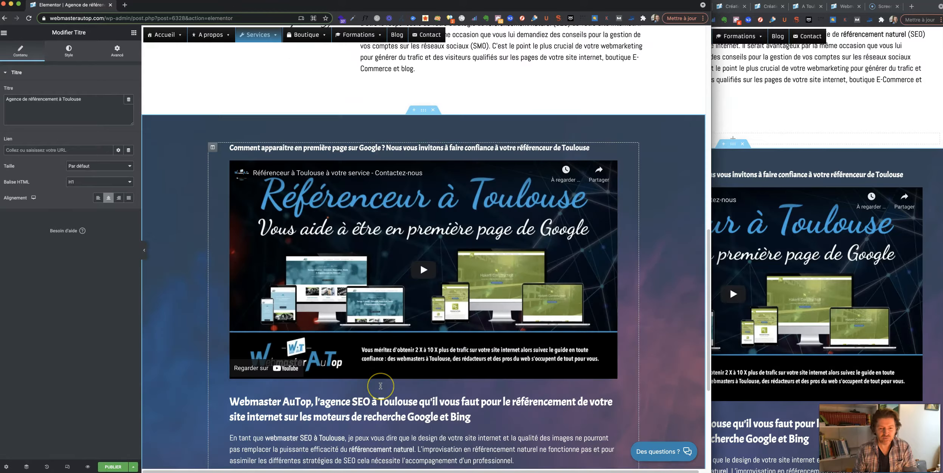
Copy the long white article section about choosing a référenceur web from the Référenceur page and paste it below the draft's blue video section.
scroll(803, 265, "down", 4)
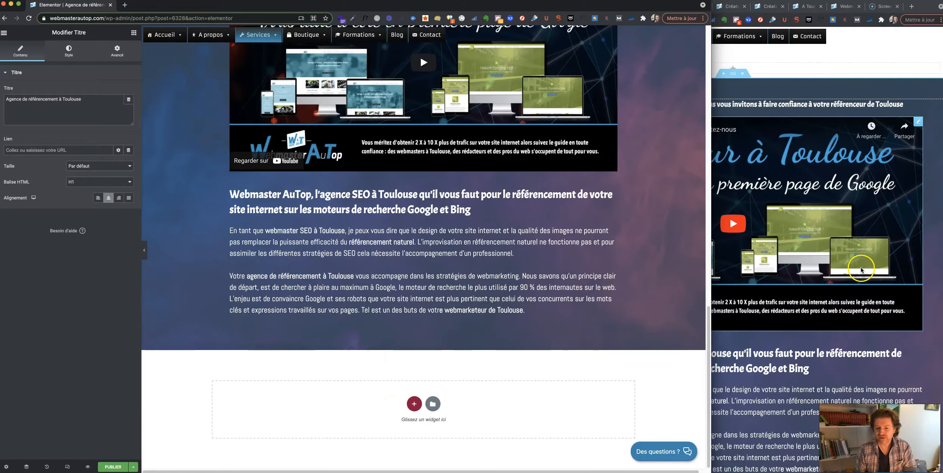
left_click(803, 247)
scroll(803, 247, "down", 15)
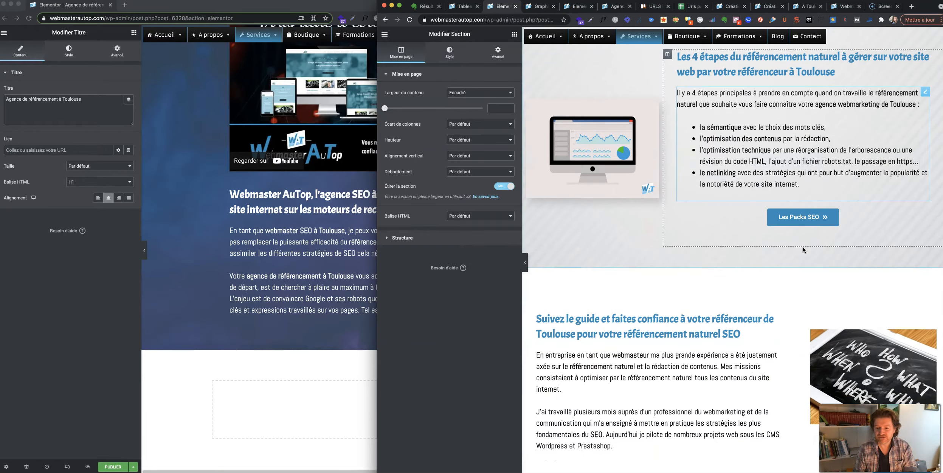
scroll(798, 252, "down", 10)
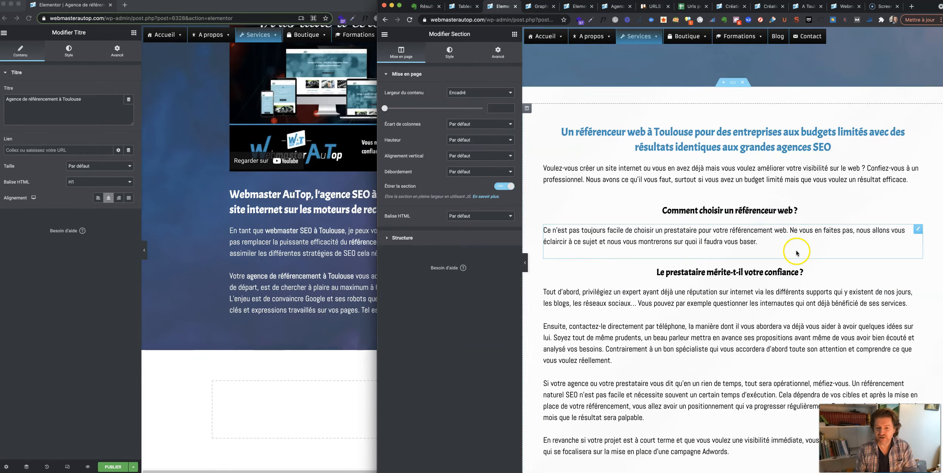
right_click(732, 84)
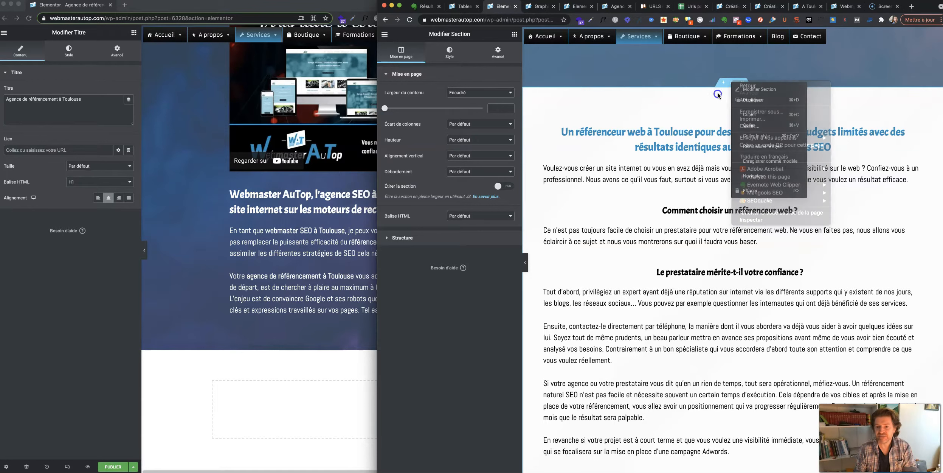
left_click(758, 100)
left_click(338, 394)
right_click(378, 401)
left_click(386, 405)
scroll(374, 351, "down", 15)
scroll(374, 351, "down", 5)
scroll(374, 350, "up", 20)
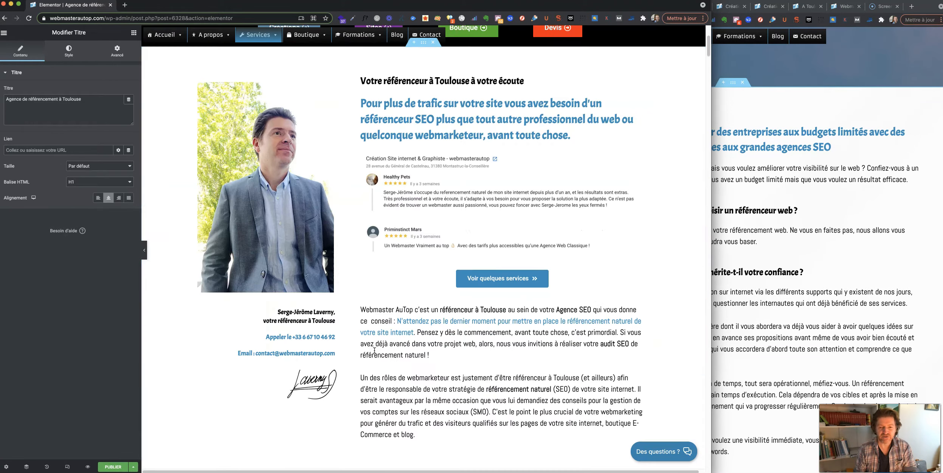
scroll(374, 350, "up", 5)
Copy the blue-red gradient section below the long article on the Référenceur page.
left_click(790, 283)
scroll(790, 284, "down", 15)
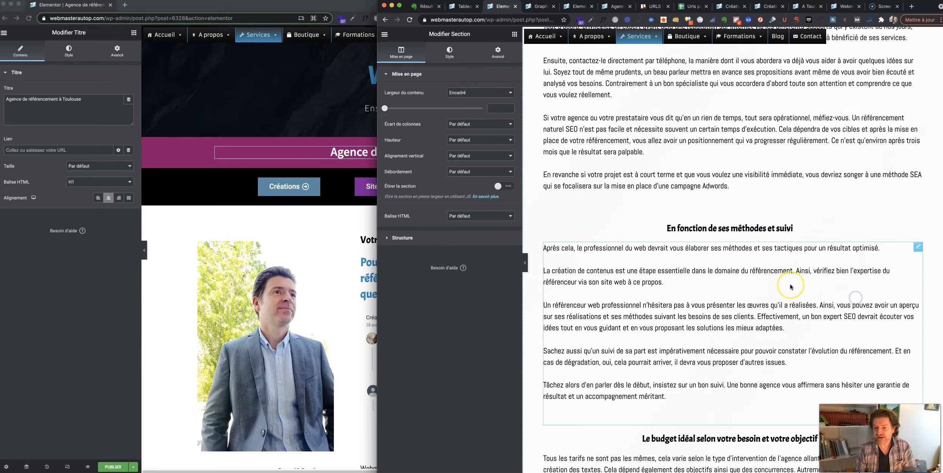
scroll(790, 284, "down", 10)
scroll(790, 284, "down", 20)
scroll(789, 283, "down", 20)
scroll(788, 284, "down", 20)
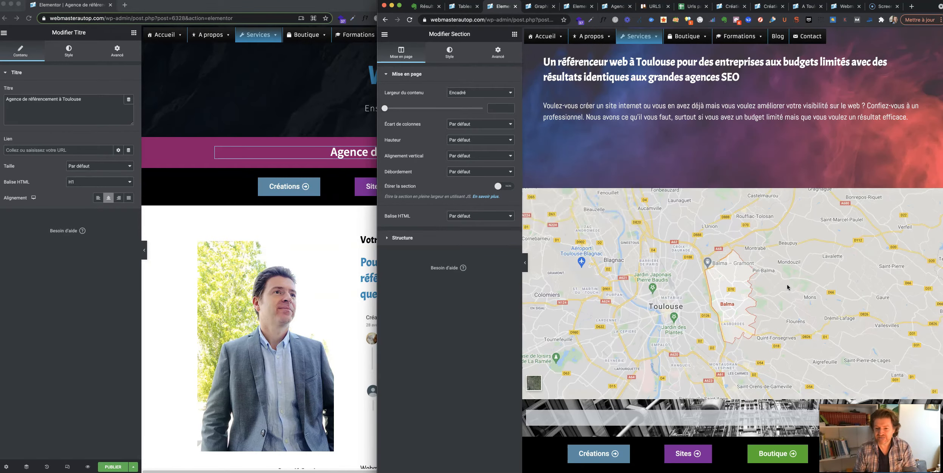
scroll(723, 159, "up", 7)
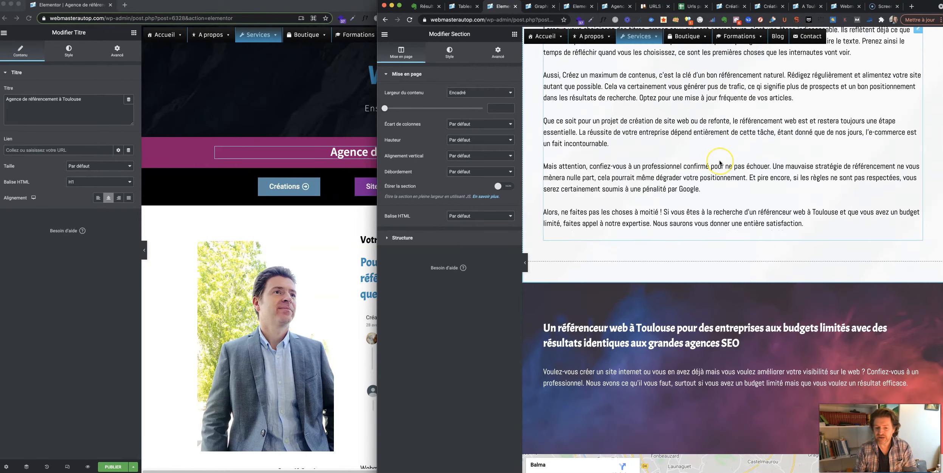
scroll(720, 164, "down", 5)
right_click(732, 123)
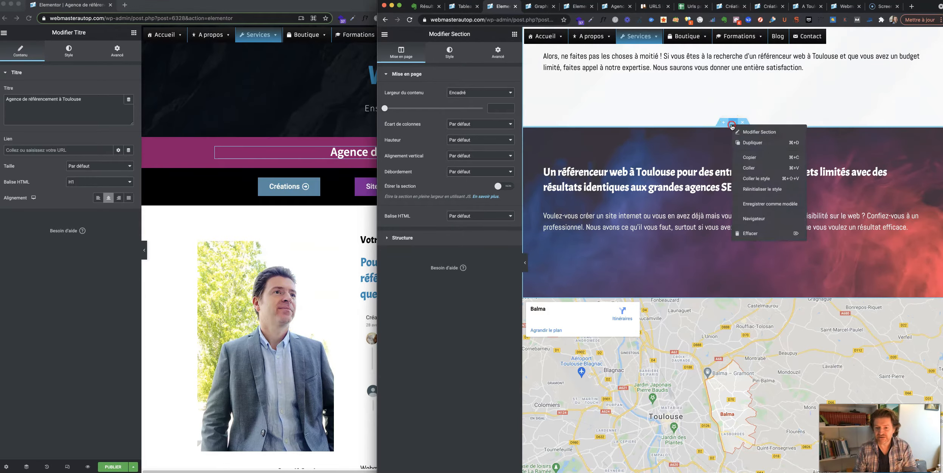
right_click(732, 126)
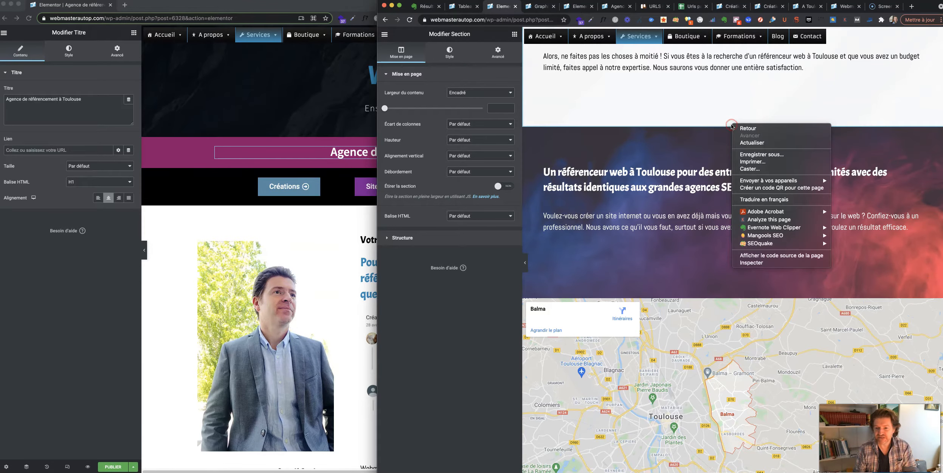
left_click(713, 138)
left_click(752, 159)
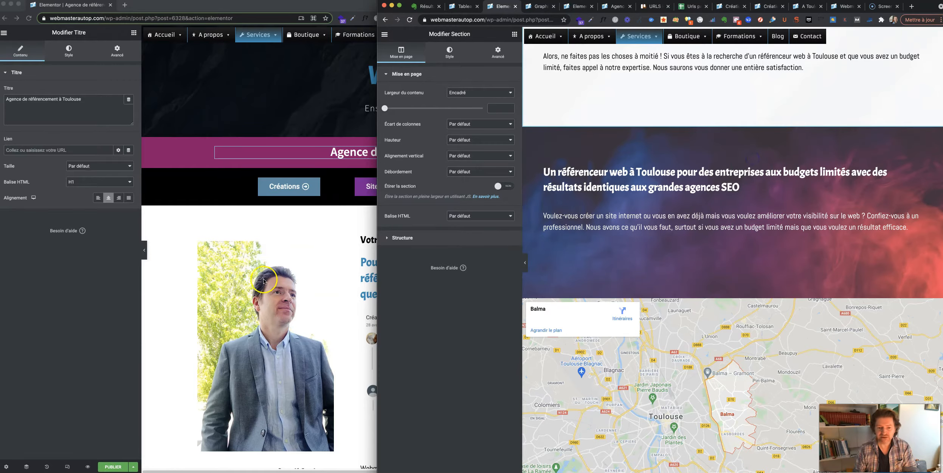
Paste the copied gradient section at the end of the draft, below the long article section.
scroll(264, 281, "down", 15)
left_click(300, 230)
scroll(327, 239, "down", 20)
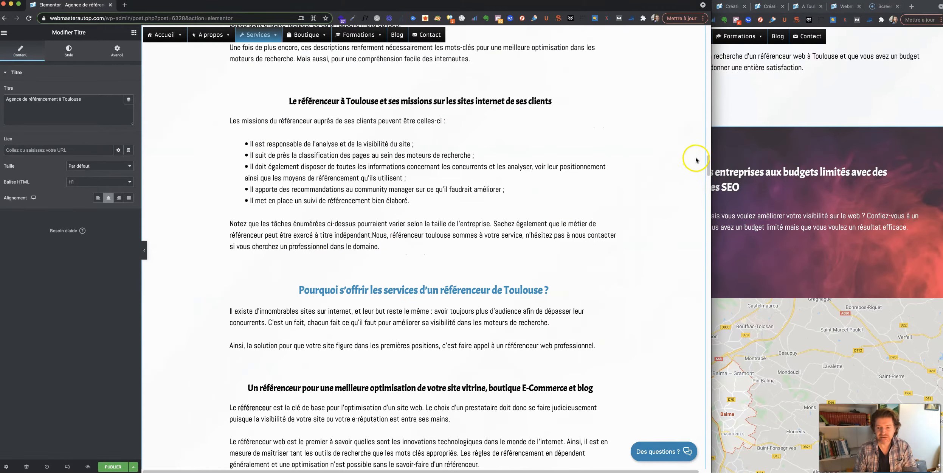
left_click_drag(696, 159, 703, 458)
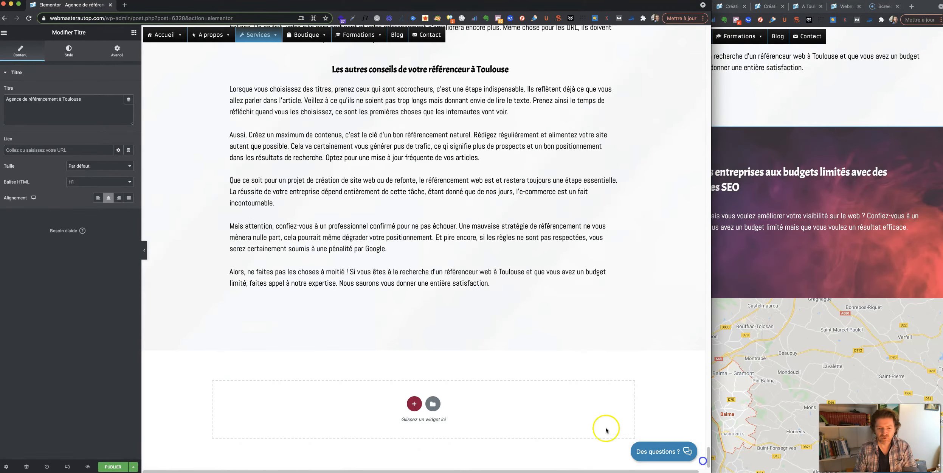
right_click(483, 406)
right_click(458, 404)
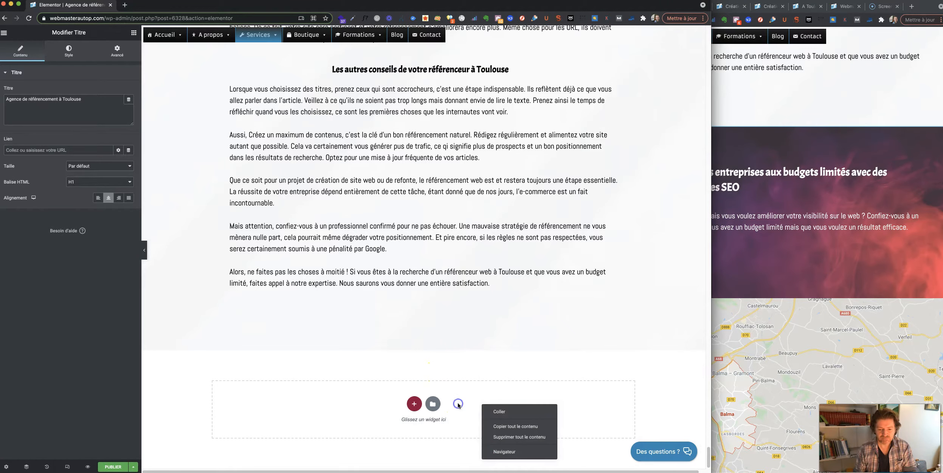
left_click(505, 416)
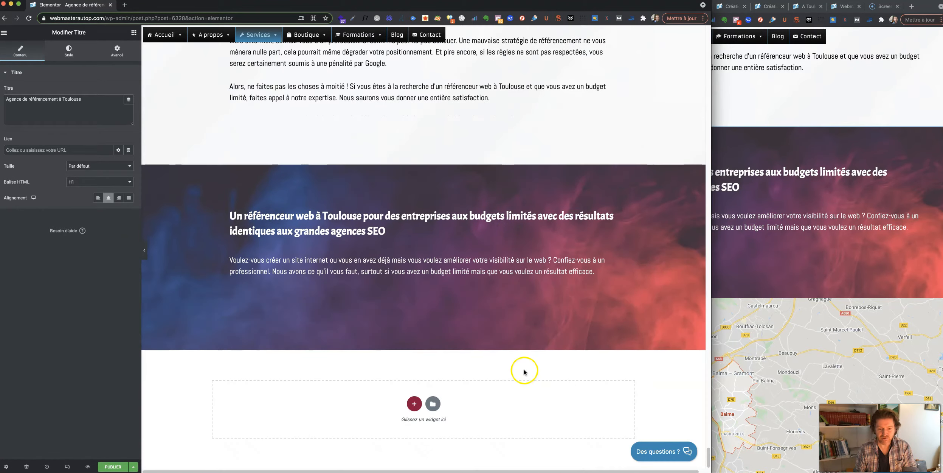
Copy the Balma map section from the Référenceur page and paste it below the draft's gradient section.
scroll(787, 307, "down", 4)
right_click(733, 142)
left_click(753, 178)
right_click(346, 410)
left_click(369, 422)
Copy the black-and-white photo strip section from the Référenceur page and paste it below the draft's map.
scroll(775, 303, "down", 4)
right_click(733, 228)
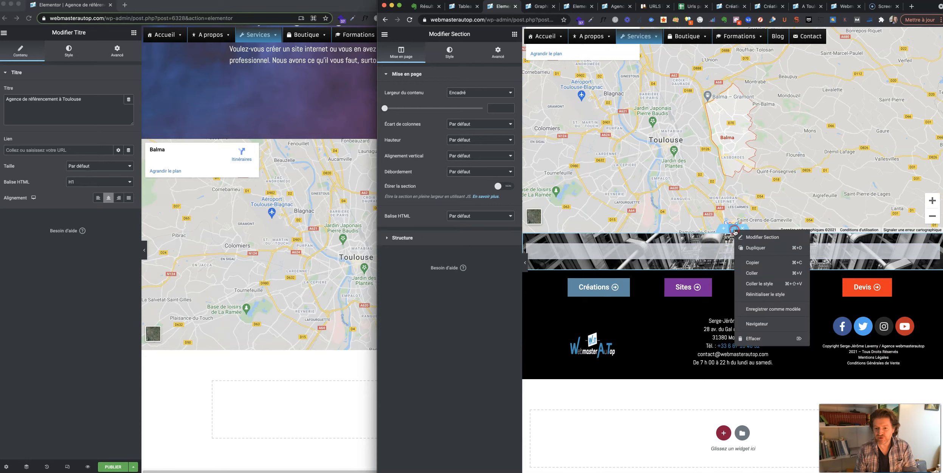
left_click(756, 264)
left_click(346, 419)
right_click(338, 397)
left_click(359, 404)
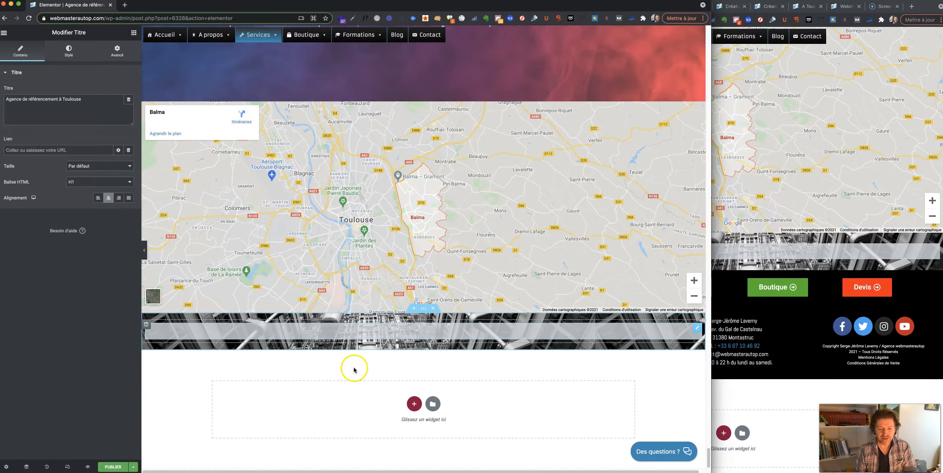
Copy the Créations, Sites, Boutique and Devis button bar from the Référenceur page's bottom and paste it below the draft's photo strip.
left_click(715, 342)
right_click(736, 270)
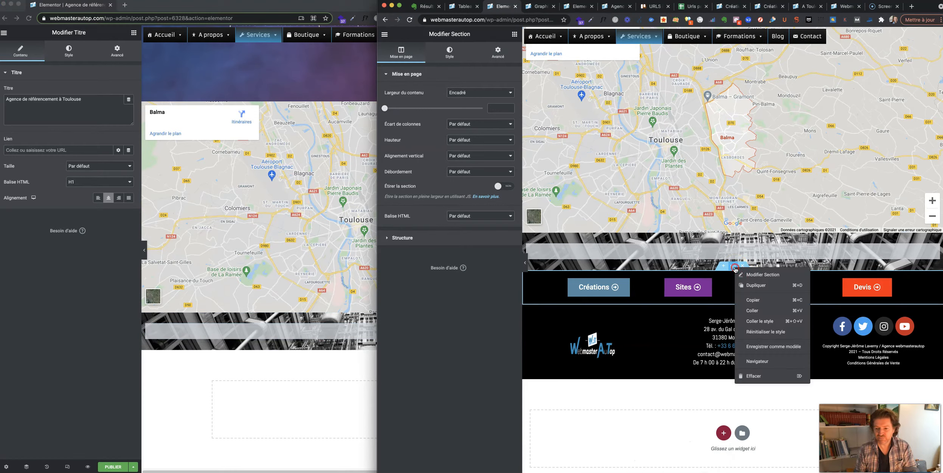
left_click(753, 299)
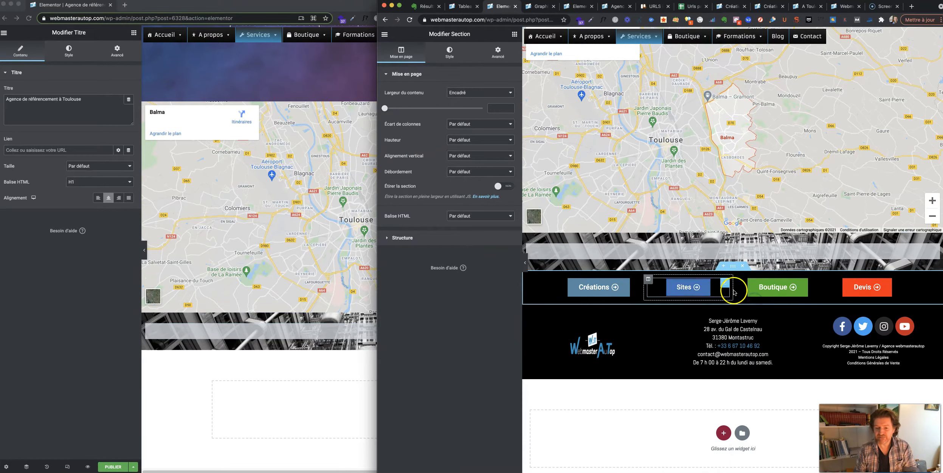
left_click(172, 392)
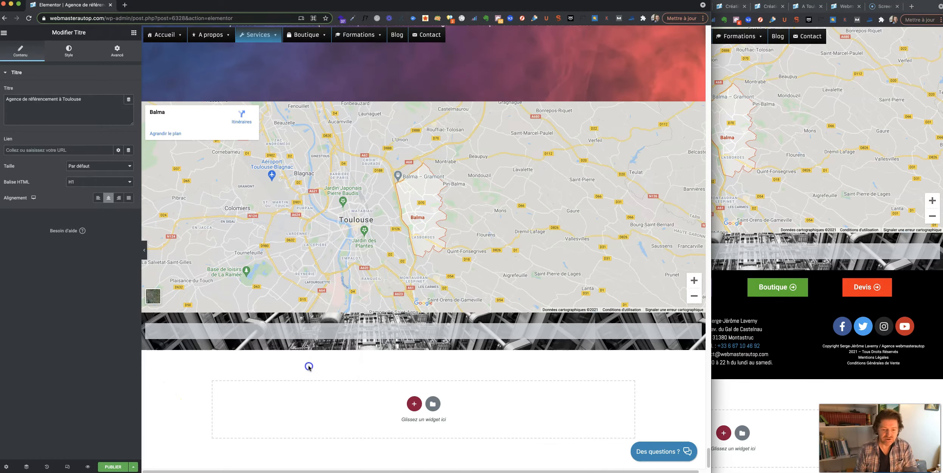
right_click(383, 412)
left_click(400, 419)
scroll(394, 422, "down", 1)
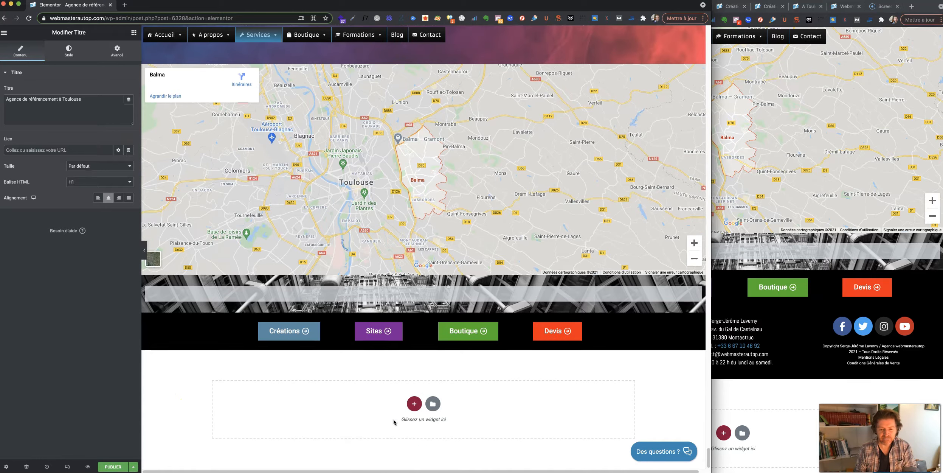
Copy the black footer section with logo, contact details and social icons from the Référenceur page and paste it at the draft's end.
left_click(825, 367)
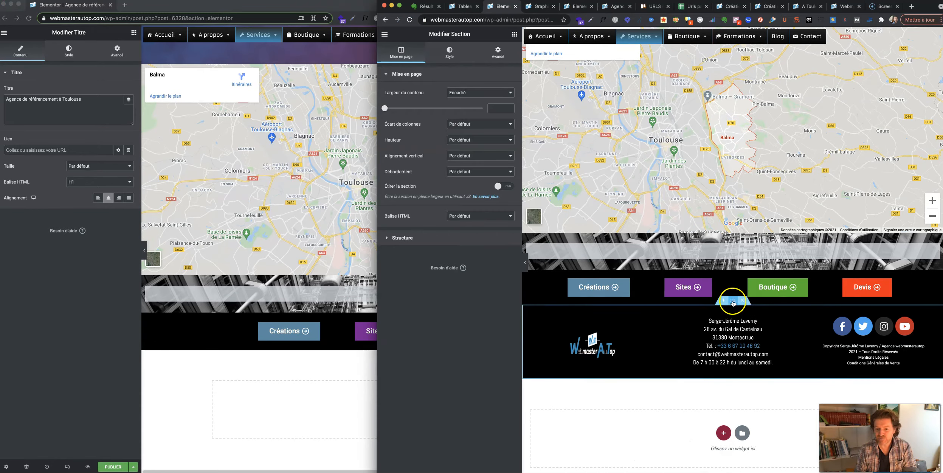
right_click(731, 301)
left_click(748, 333)
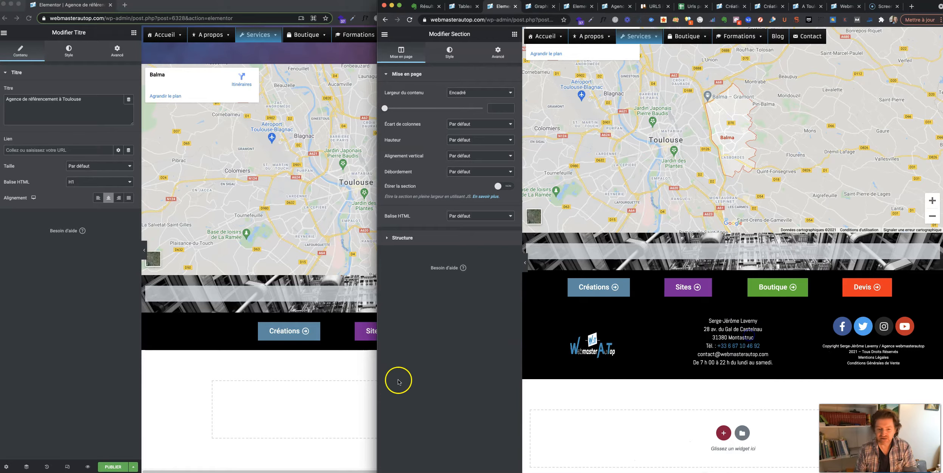
left_click(340, 400)
right_click(367, 410)
left_click(388, 418)
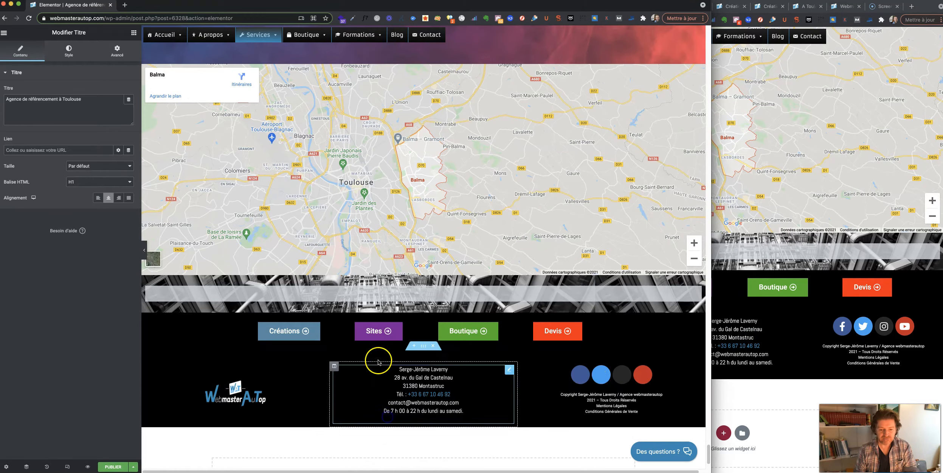
Review all the pasted sections of the draft from the footer up to the header and back into the article.
scroll(375, 358, "down", 2)
scroll(260, 309, "up", 20)
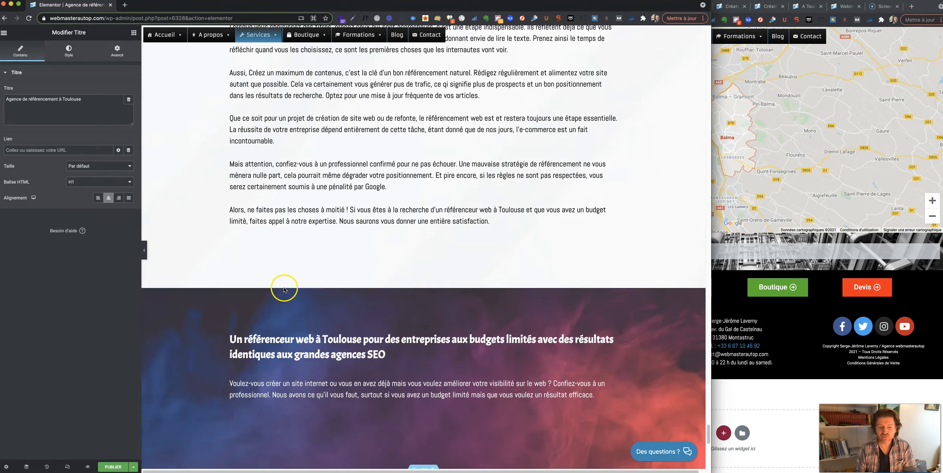
scroll(284, 288, "up", 20)
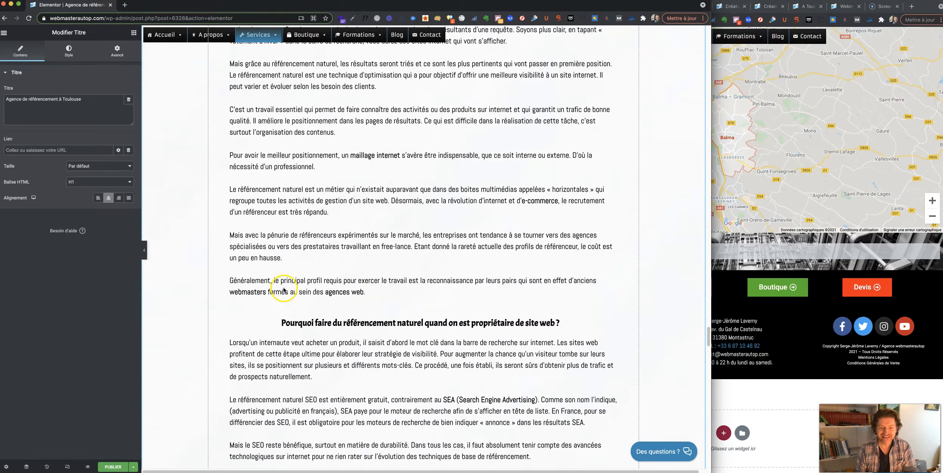
scroll(284, 291, "up", 20)
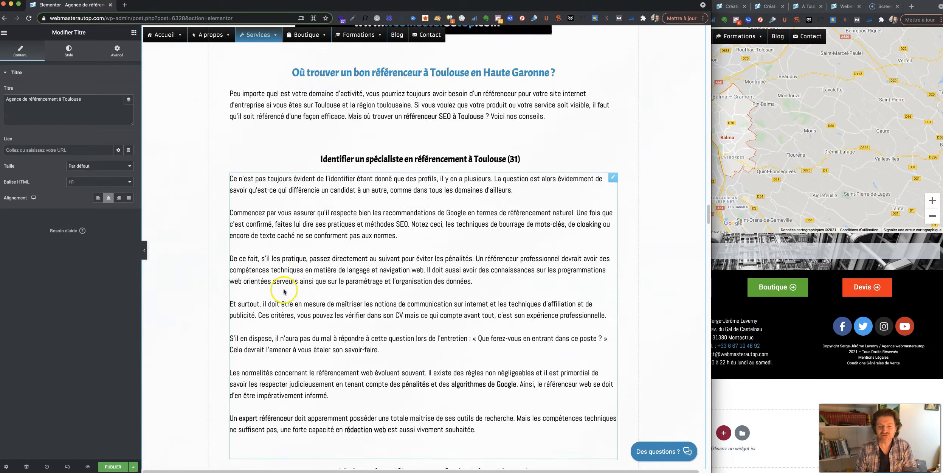
scroll(285, 291, "up", 20)
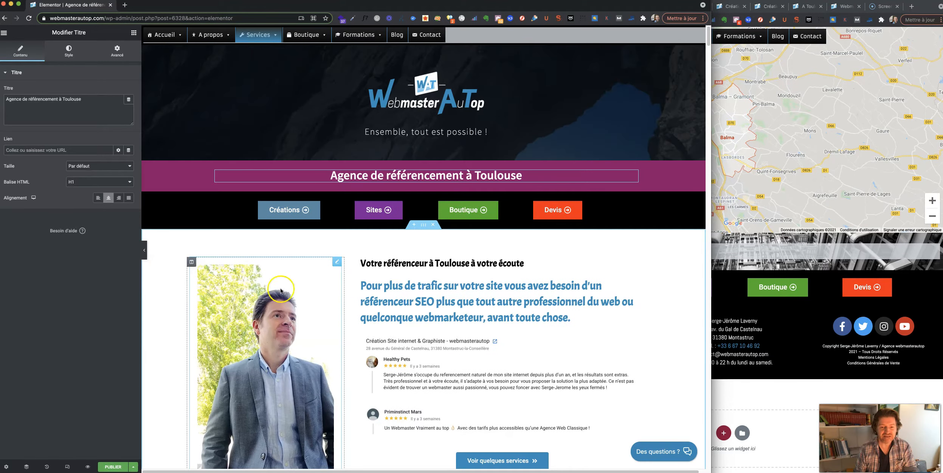
scroll(389, 297, "down", 15)
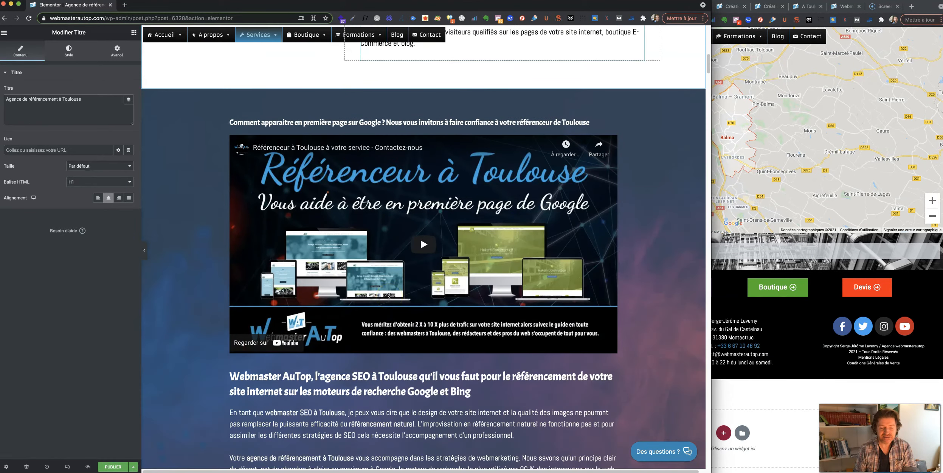
scroll(390, 296, "down", 12)
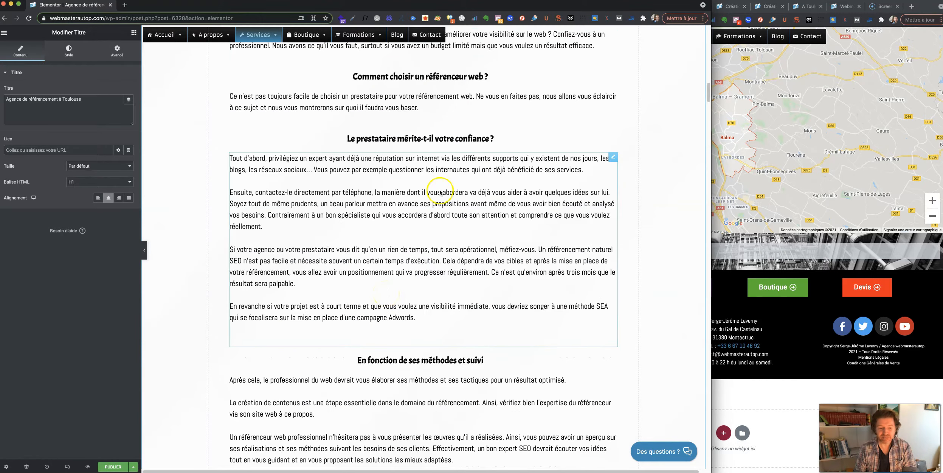
Save the page as a draft and look back over the article section of the Référenceur page.
left_click(133, 466)
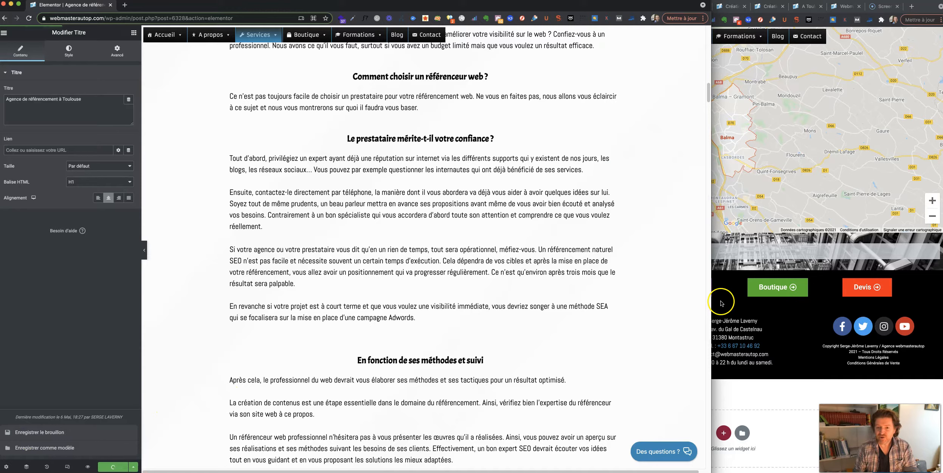
left_click(933, 7)
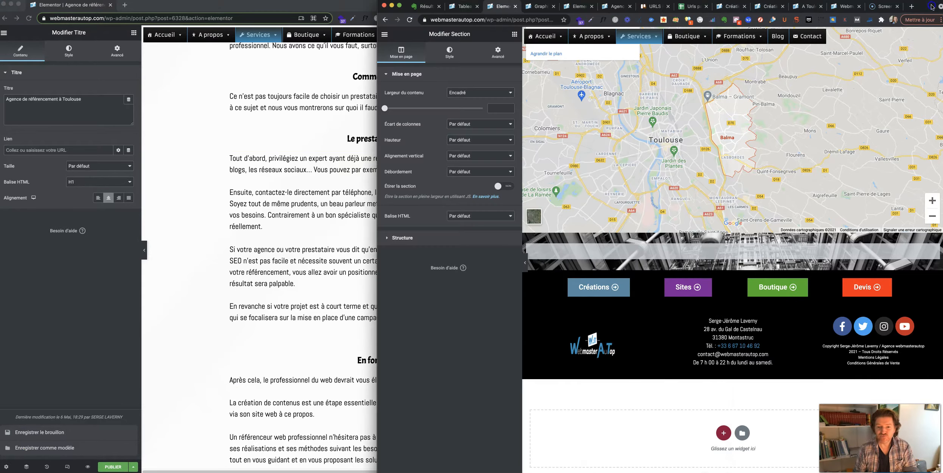
scroll(783, 164, "up", 20)
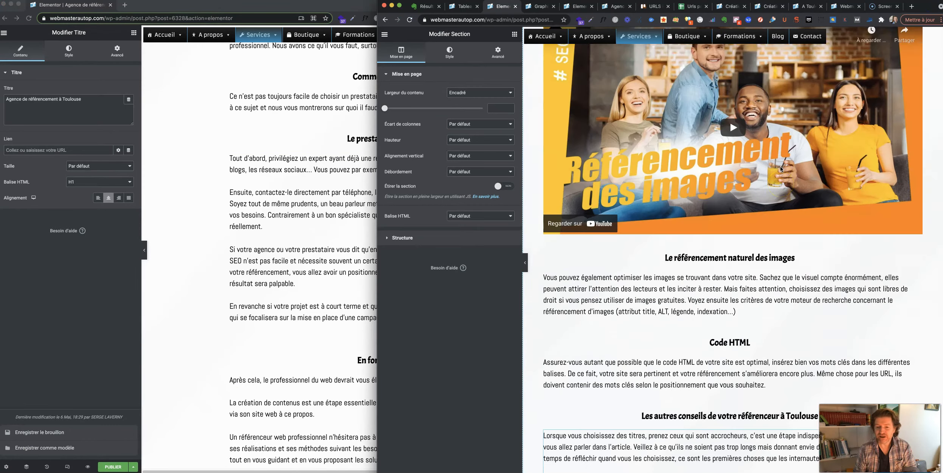
scroll(780, 165, "up", 6)
Switch the draft to the mobile layout and examine how the header and portrait section display.
left_click(307, 295)
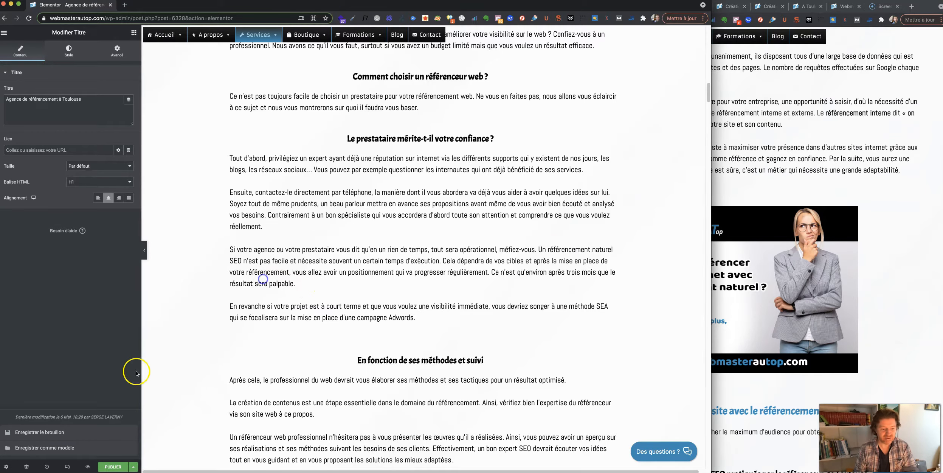
left_click(66, 466)
scroll(449, 168, "up", 15)
scroll(473, 152, "down", 3)
scroll(472, 160, "down", 20)
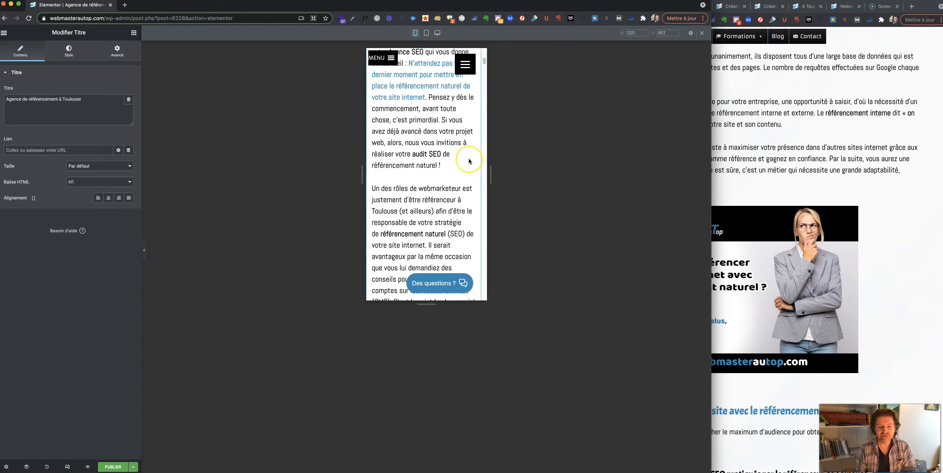
Compare the draft's mobile text with the Référenceur page's mobile layout, and look over the Référenceur page in desktop layout.
scroll(469, 161, "down", 8)
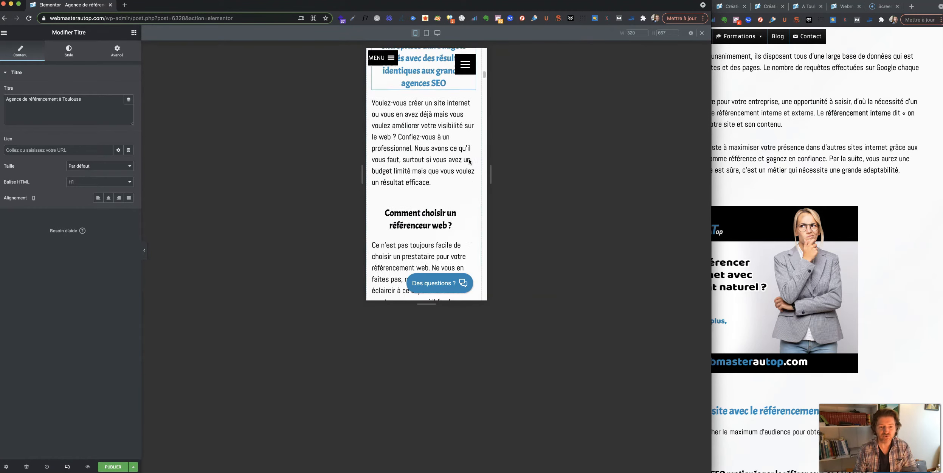
left_click(824, 130)
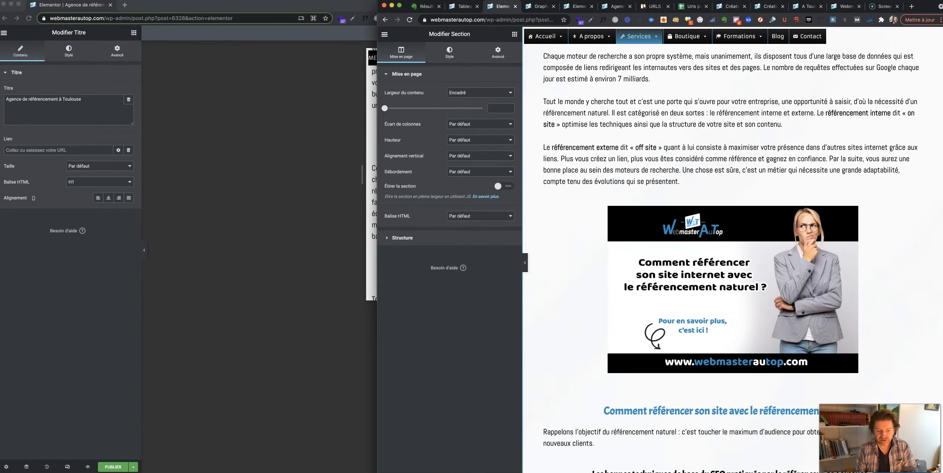
key("super+shift+m")
scroll(736, 253, "down", 15)
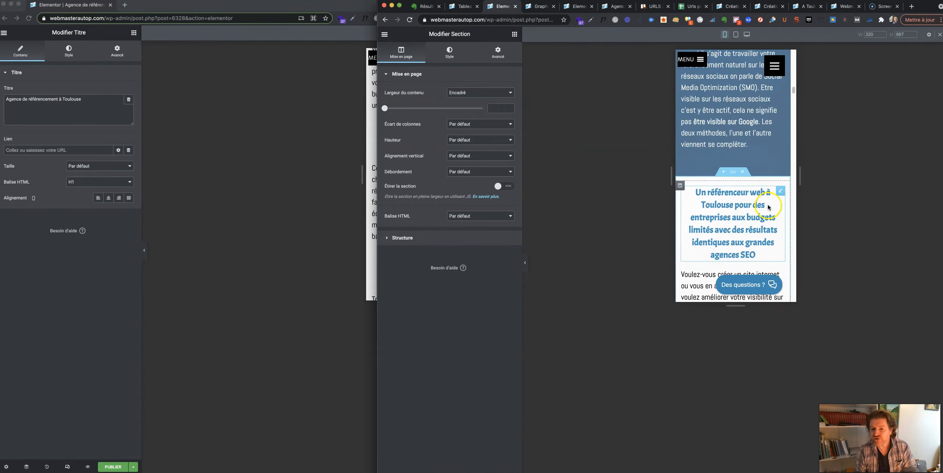
scroll(749, 205, "down", 15)
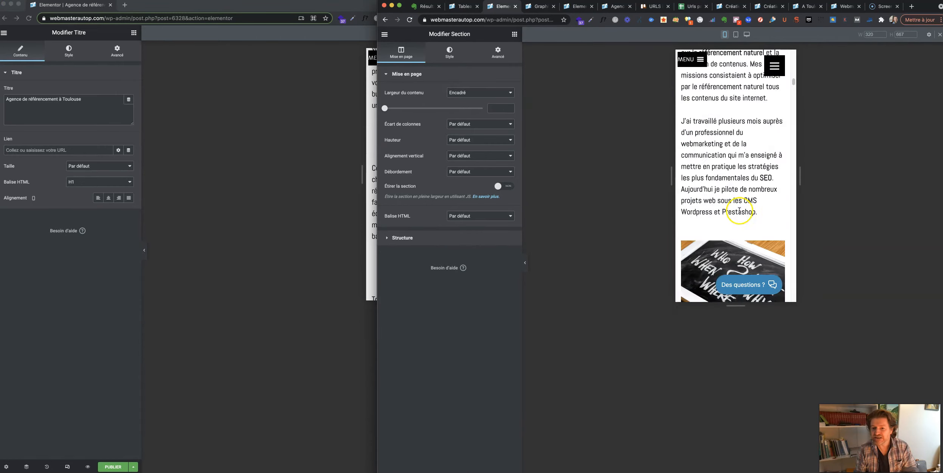
scroll(739, 211, "up", 8)
scroll(711, 97, "up", 12)
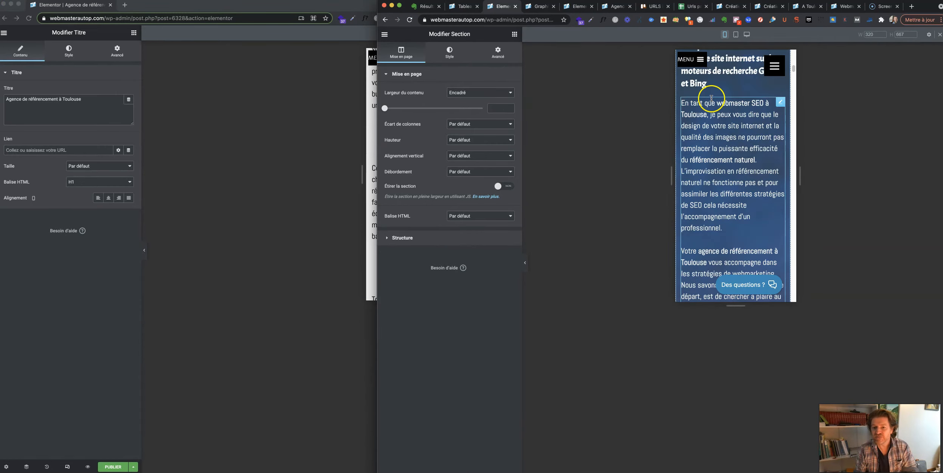
scroll(706, 112, "up", 10)
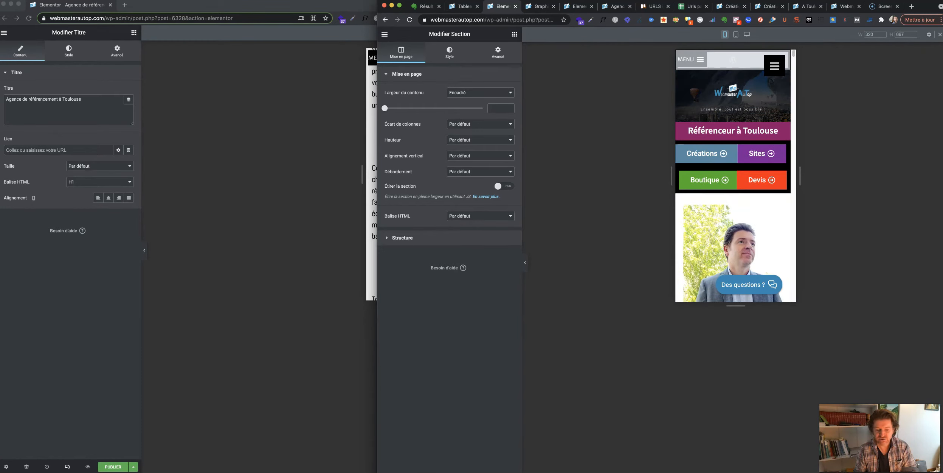
left_click(940, 34)
scroll(741, 266, "down", 20)
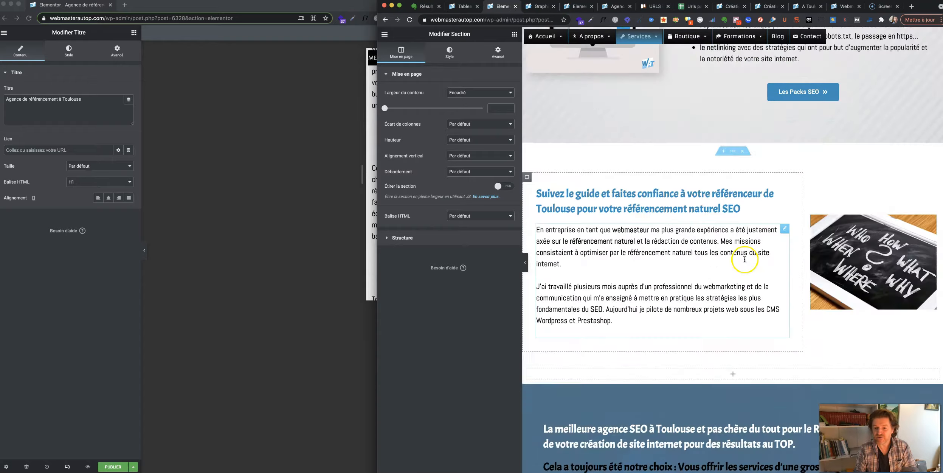
scroll(745, 260, "down", 20)
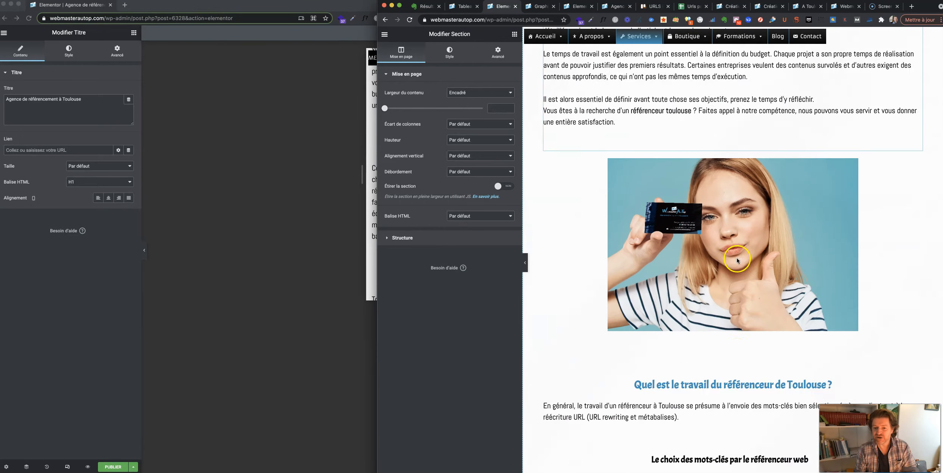
Switch the Graphiste à Toulouse page to the mobile layout and examine its text sizes, headings and images.
left_click(578, 6)
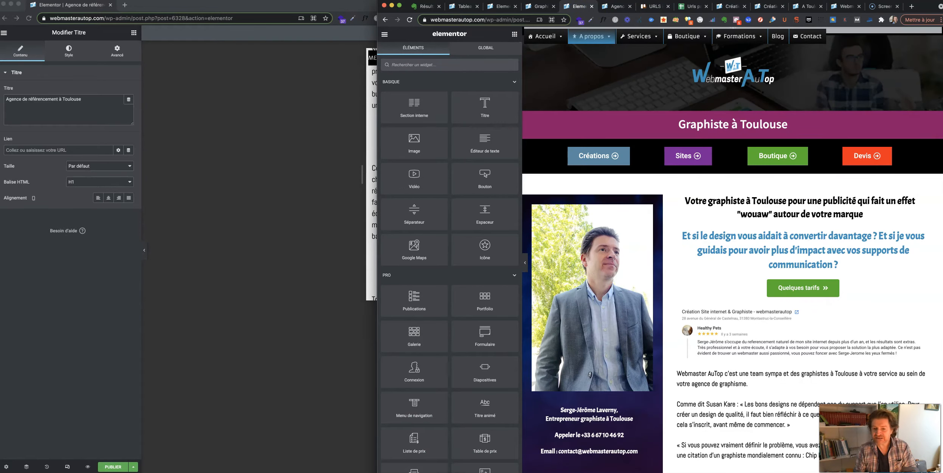
left_click(444, 471)
scroll(741, 229, "down", 10)
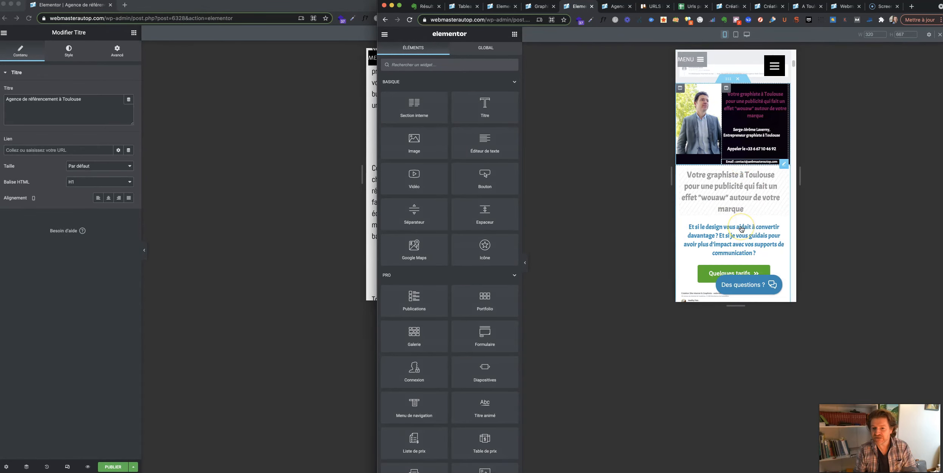
scroll(741, 229, "down", 5)
scroll(741, 227, "up", 4)
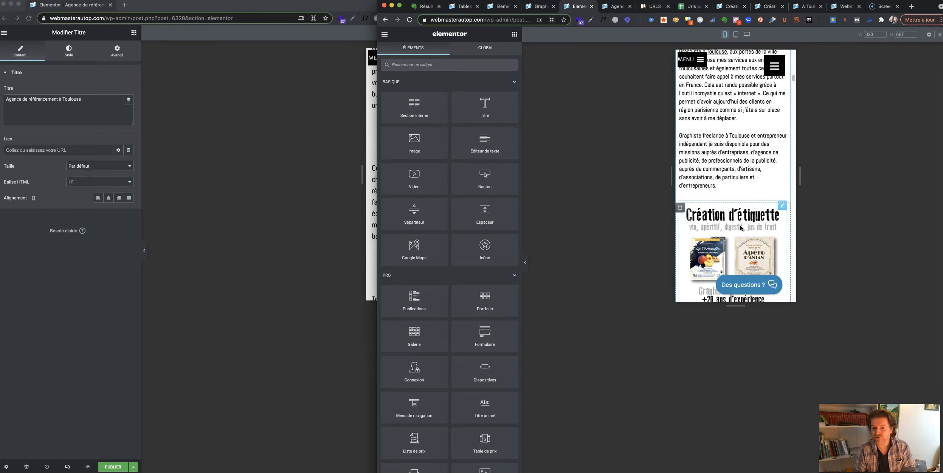
scroll(720, 164, "down", 3)
scroll(721, 163, "up", 5)
scroll(721, 164, "down", 2)
scroll(721, 163, "down", 1)
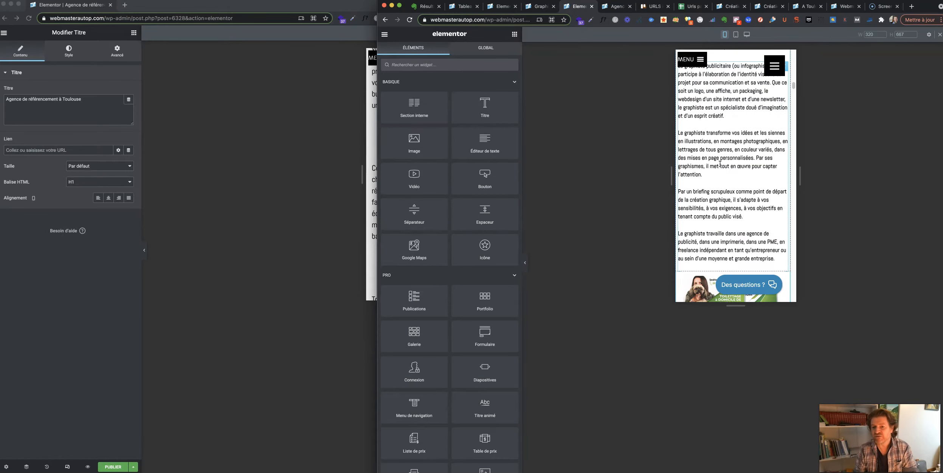
scroll(722, 147, "down", 3)
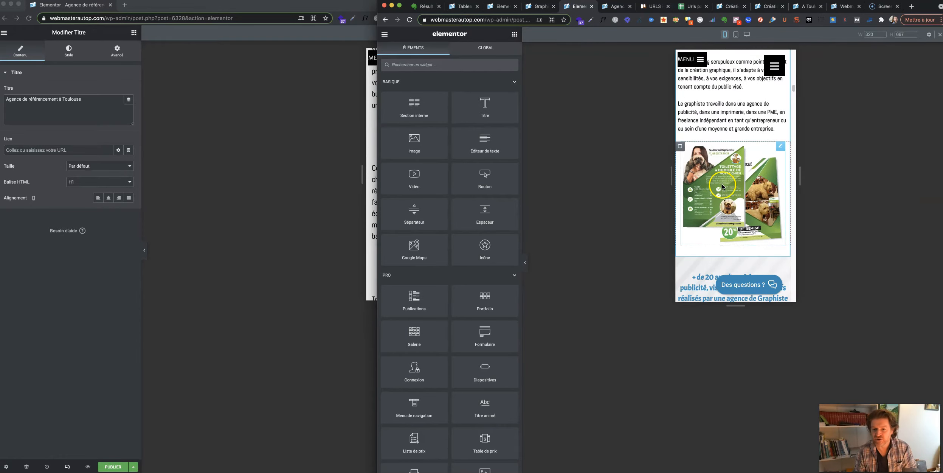
scroll(723, 186, "up", 6)
scroll(722, 186, "down", 4)
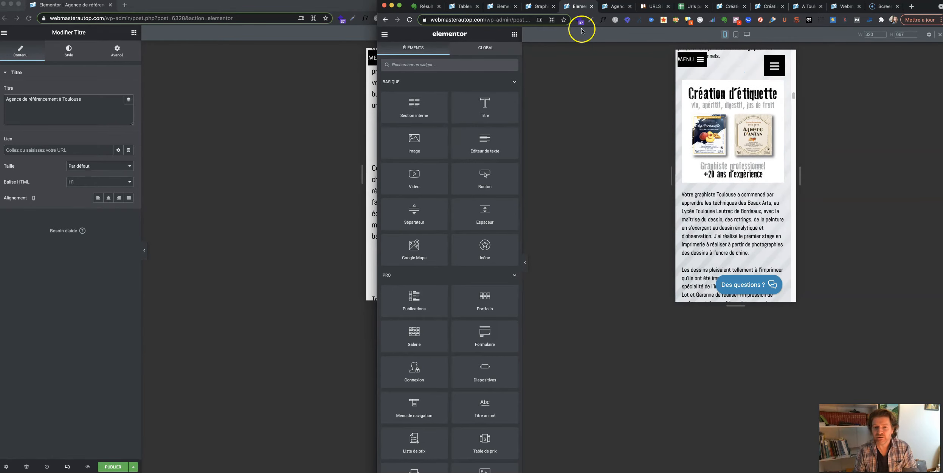
Return to the Référenceur page and switch it to the mobile layout at the blue SEO section.
left_click(539, 7)
left_click(504, 7)
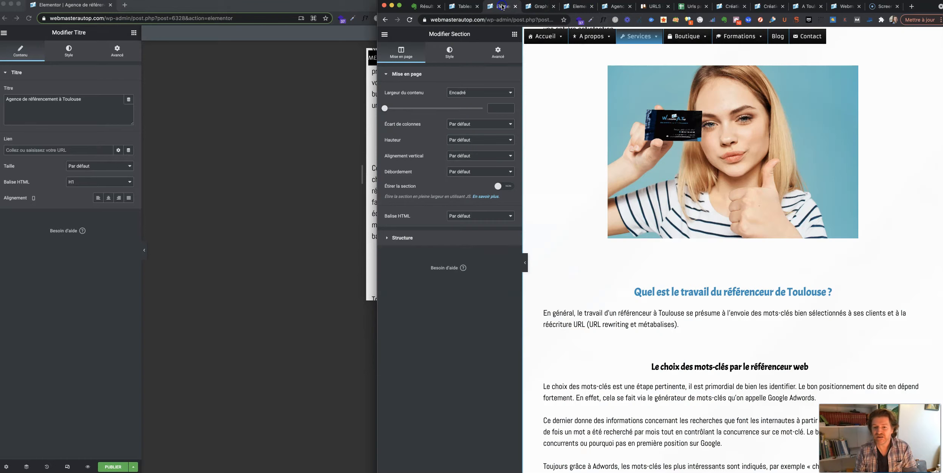
key("super+shift+m")
scroll(778, 157, "up", 15)
scroll(758, 124, "up", 4)
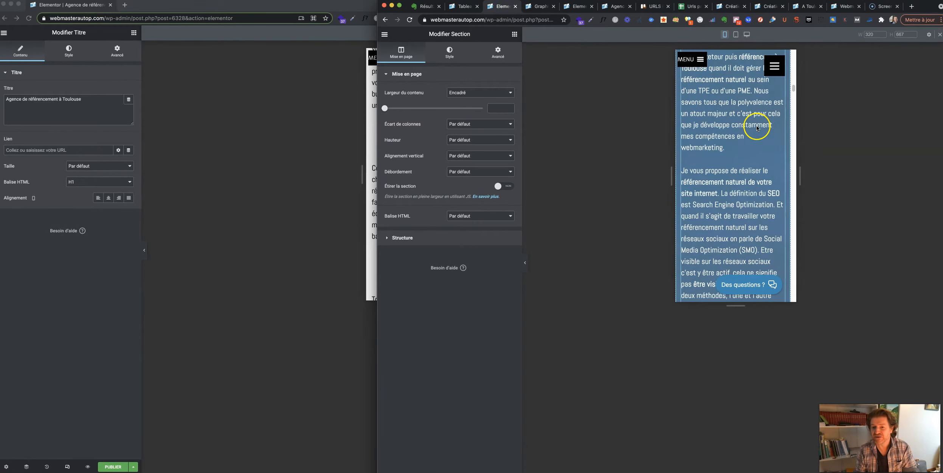
Set the mobile text size of the "Le webmaster devient webmarketeur" paragraph to 16 px.
left_click(781, 171)
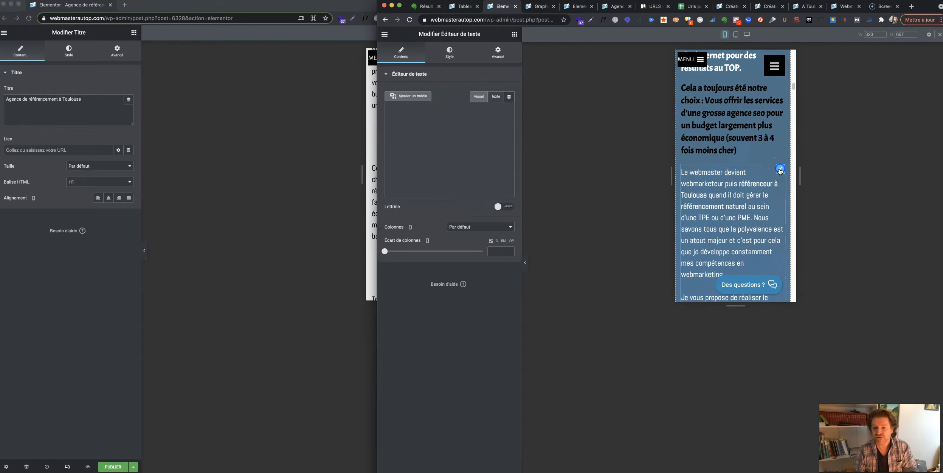
left_click(448, 52)
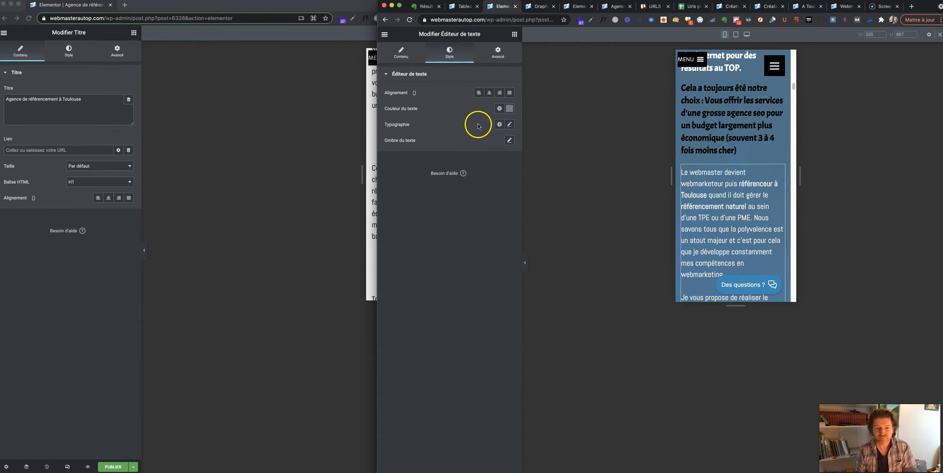
left_click(510, 126)
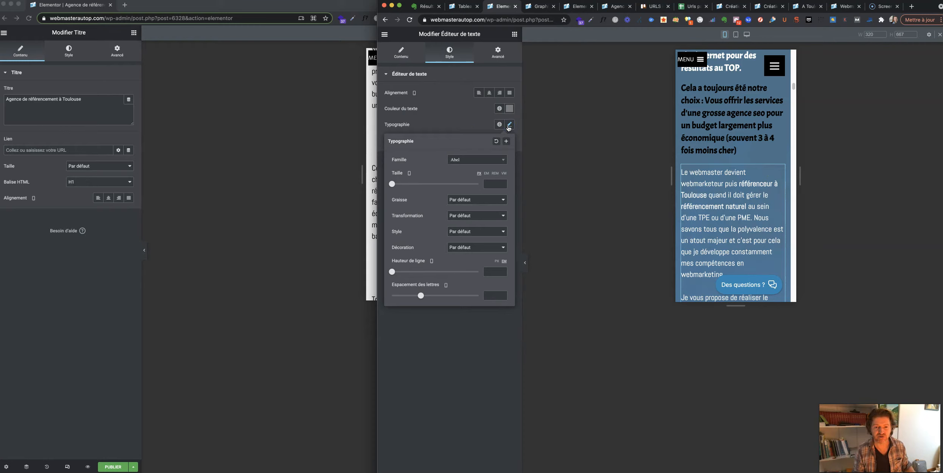
left_click(493, 184)
type("16")
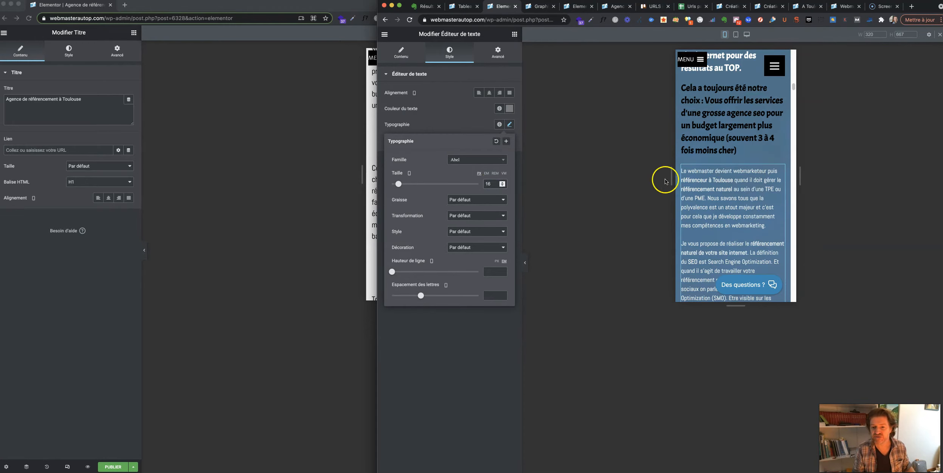
Set the "Cela a toujours été notre choix" heading's mobile size to 1.2 em and its line height to 1.3 em.
left_click(730, 139)
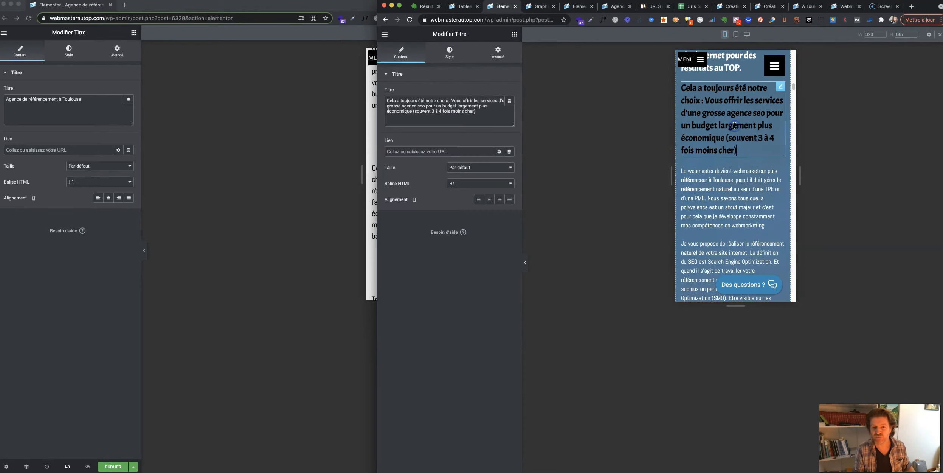
left_click(446, 56)
left_click(510, 109)
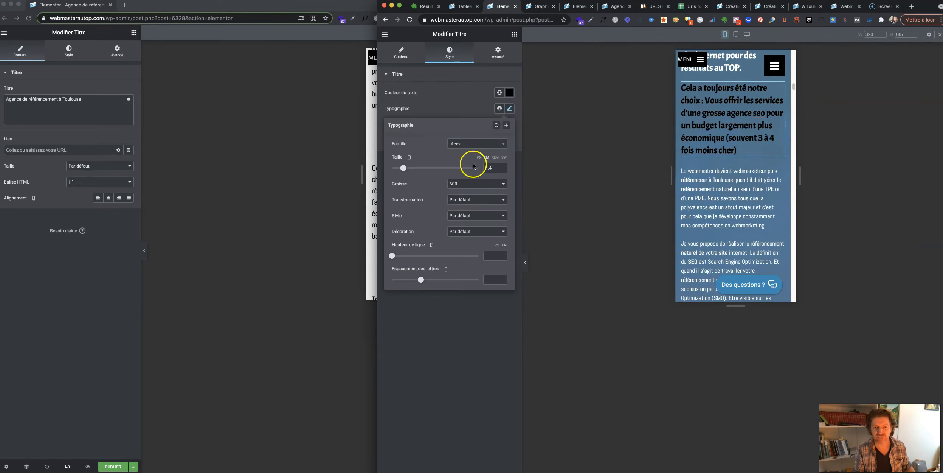
left_click(503, 170)
left_click(503, 170)
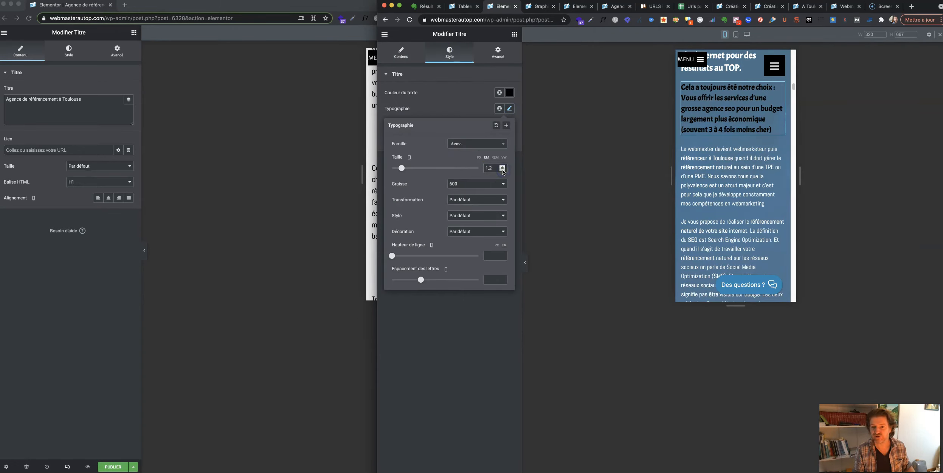
left_click_drag(393, 256, 405, 256)
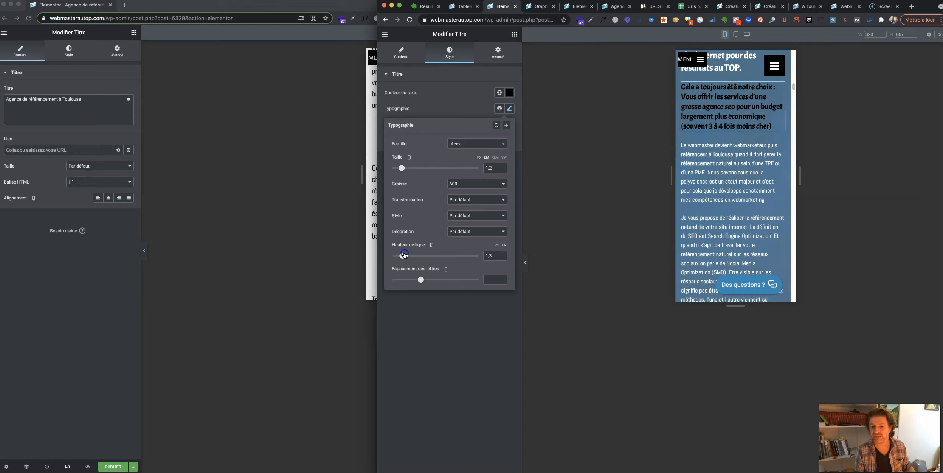
Set the "Un référenceur web à Toulouse pour des entreprises" heading's mobile size to 1.2 em and its letter spacing to -0.4.
scroll(719, 159, "down", 2)
scroll(718, 159, "down", 2)
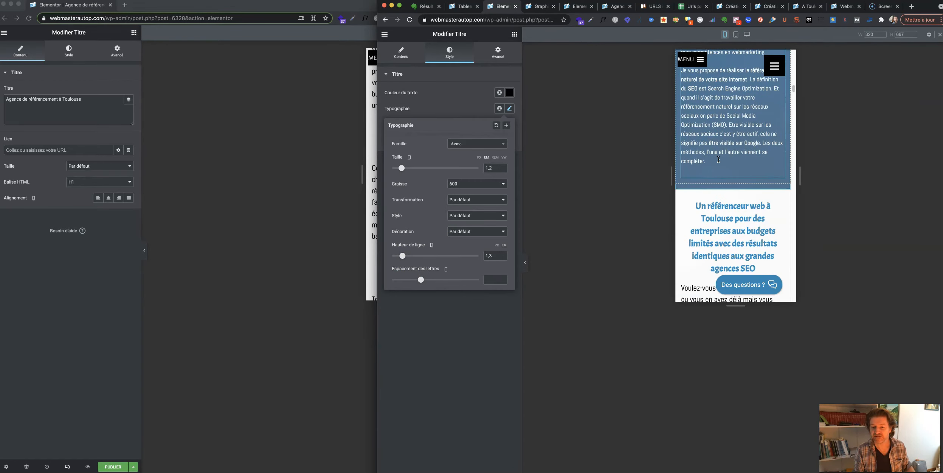
left_click(779, 205)
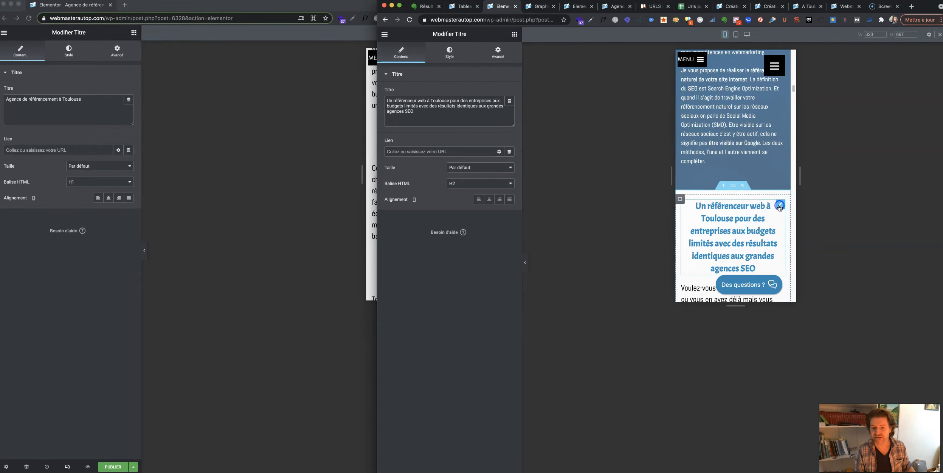
left_click(436, 58)
left_click(509, 109)
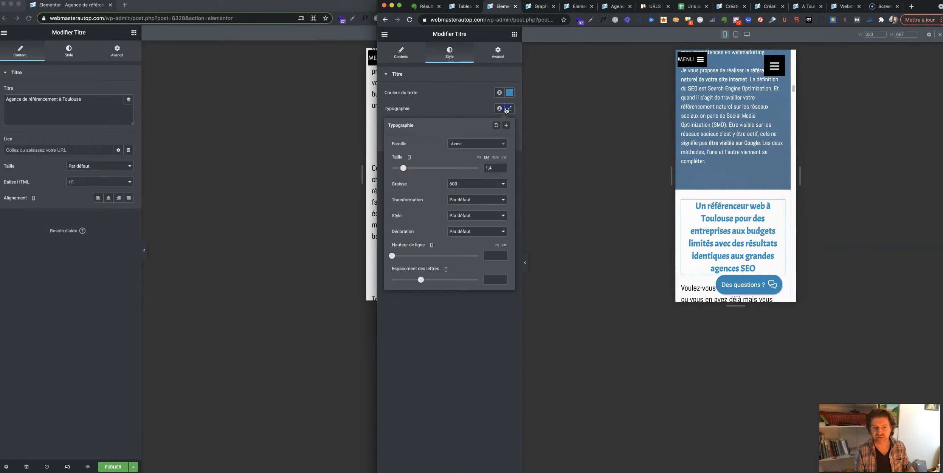
left_click(503, 170)
left_click(503, 170)
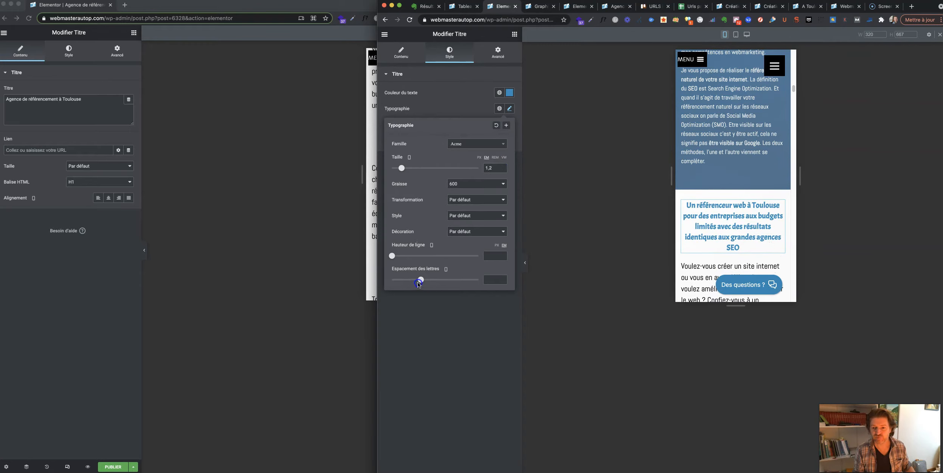
left_click_drag(421, 280, 419, 279)
Set the mobile text size of the "Voulez-vous créer un site internet" paragraph to 16 px.
scroll(703, 172, "down", 3)
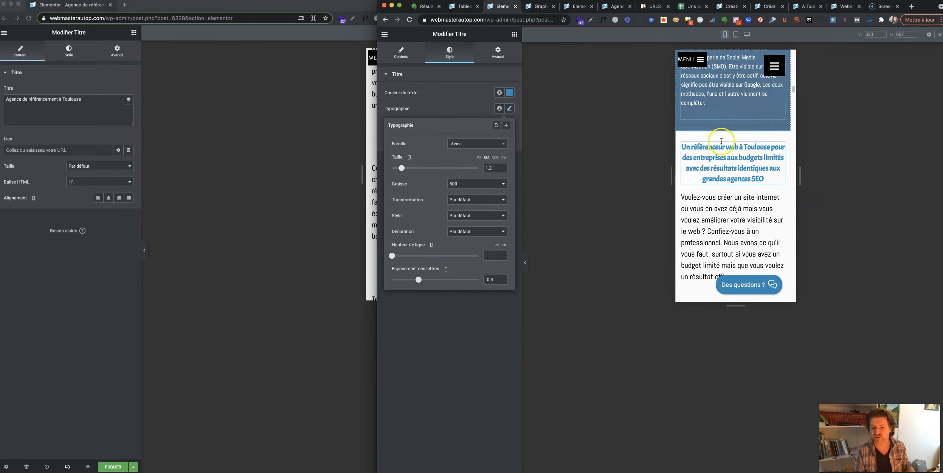
left_click(773, 200)
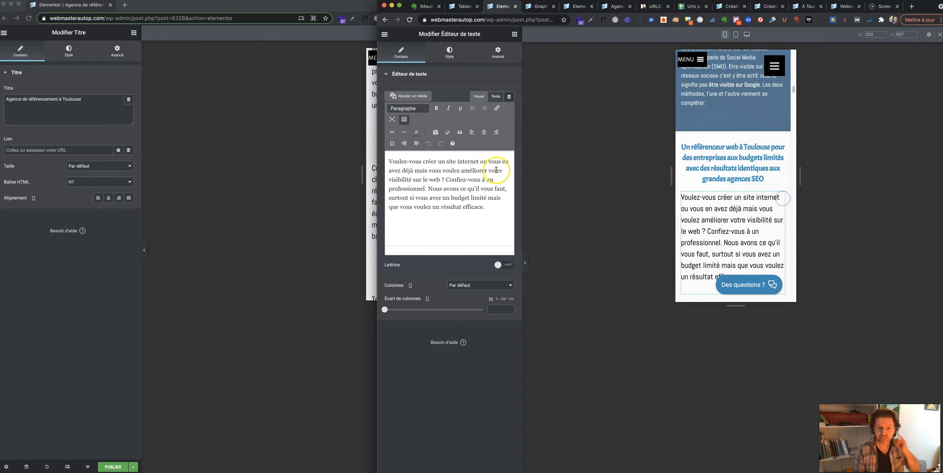
left_click(449, 53)
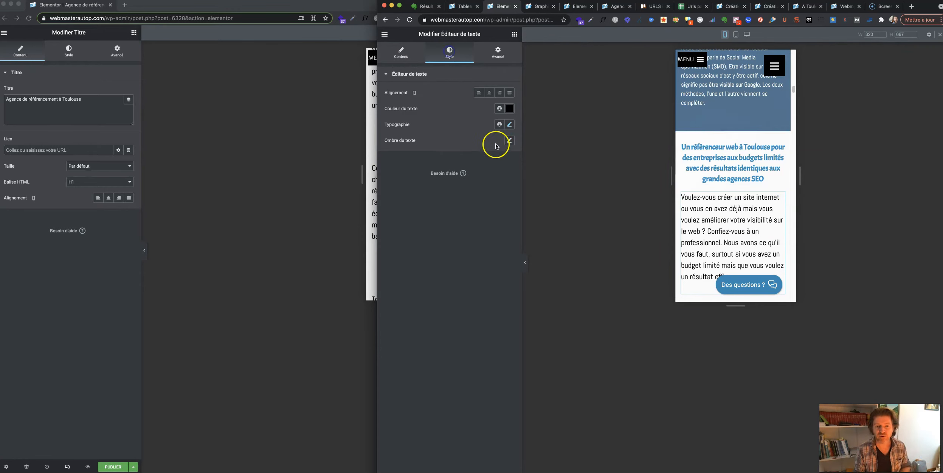
left_click(509, 124)
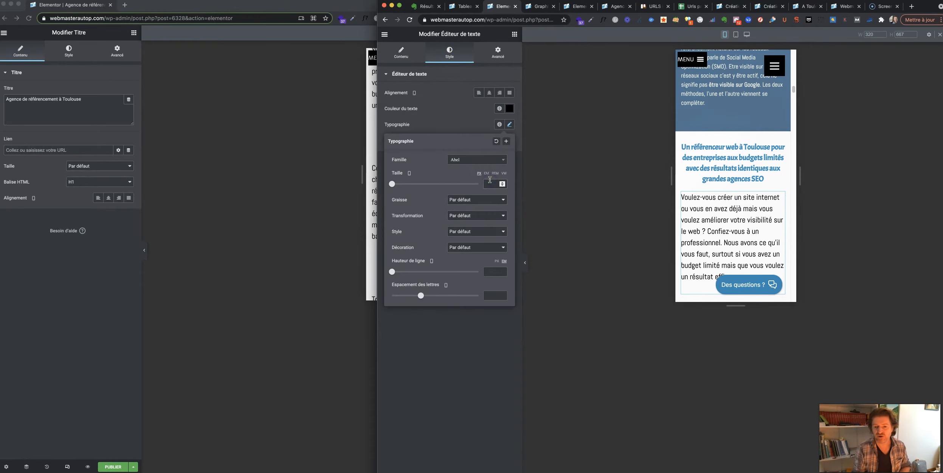
type("16")
Set the mobile text size of the paragraph under "Comment choisir un référenceur web ?" to 16 px.
scroll(705, 173, "down", 4)
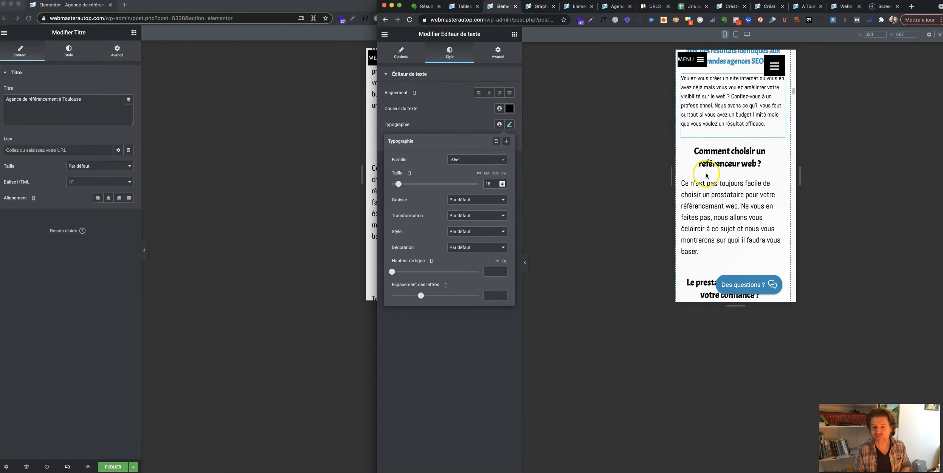
left_click(742, 205)
left_click(450, 51)
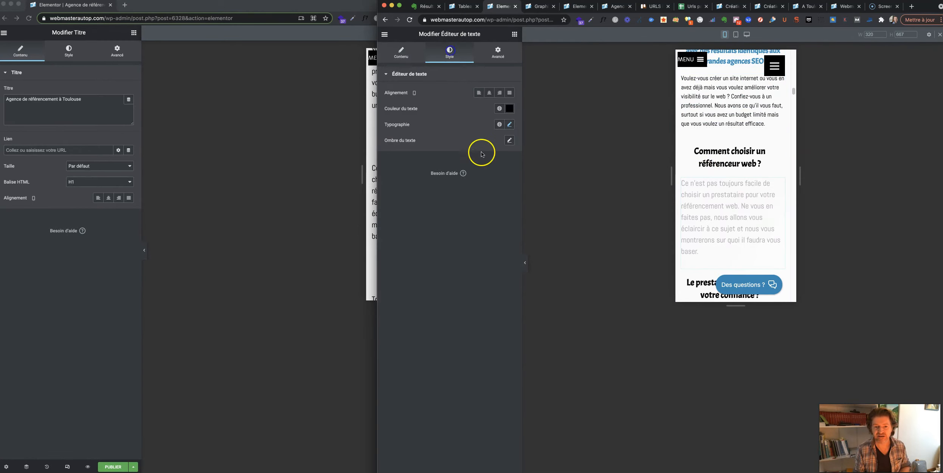
left_click(509, 124)
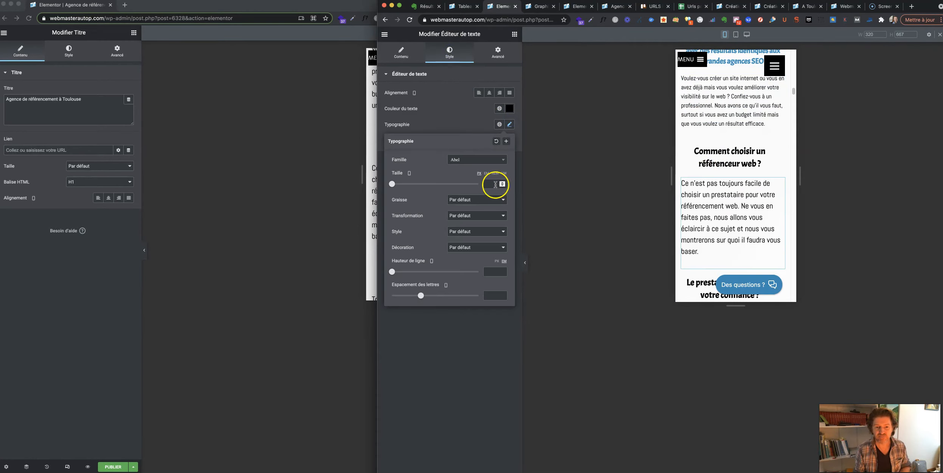
type("16")
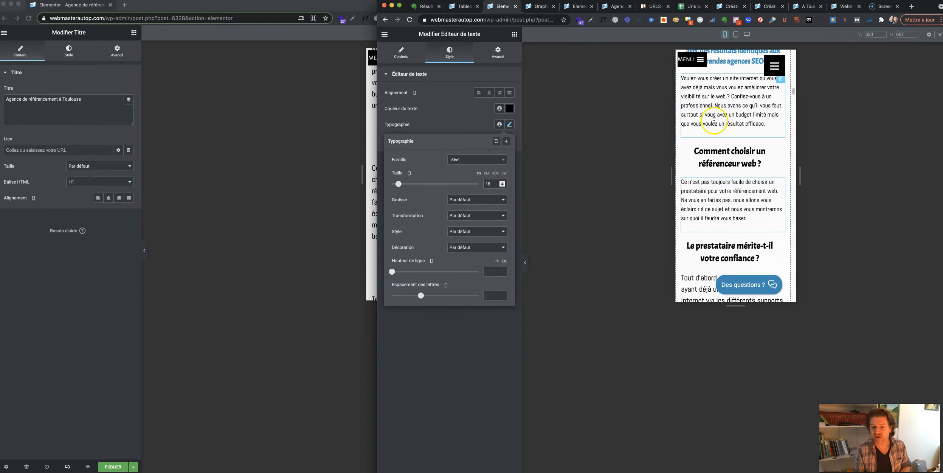
Set the mobile size of the text under "Le prestataire mérite-t-il votre confiance ?" to 16 px.
scroll(723, 129, "down", 6)
scroll(738, 121, "up", 2)
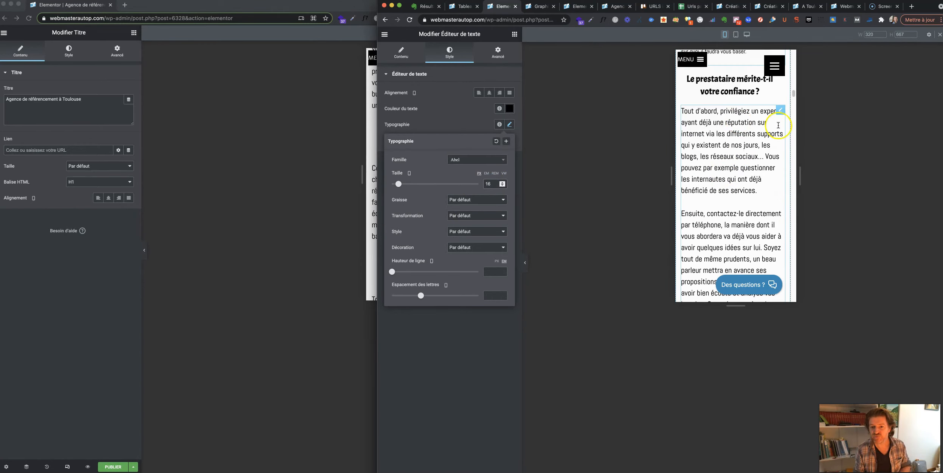
left_click(779, 111)
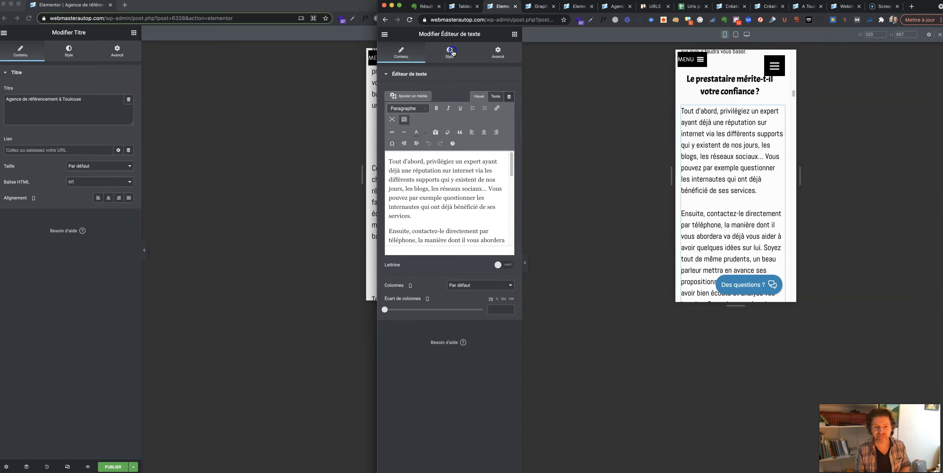
left_click(453, 53)
left_click(509, 124)
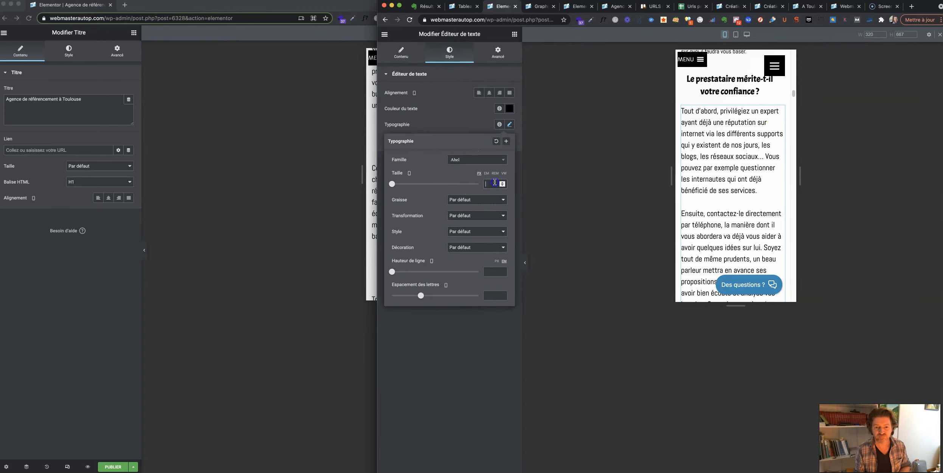
type("16")
Set the mobile size of the text under "En fonction de ses méthodes et suivi" to 16 px.
scroll(736, 173, "down", 10)
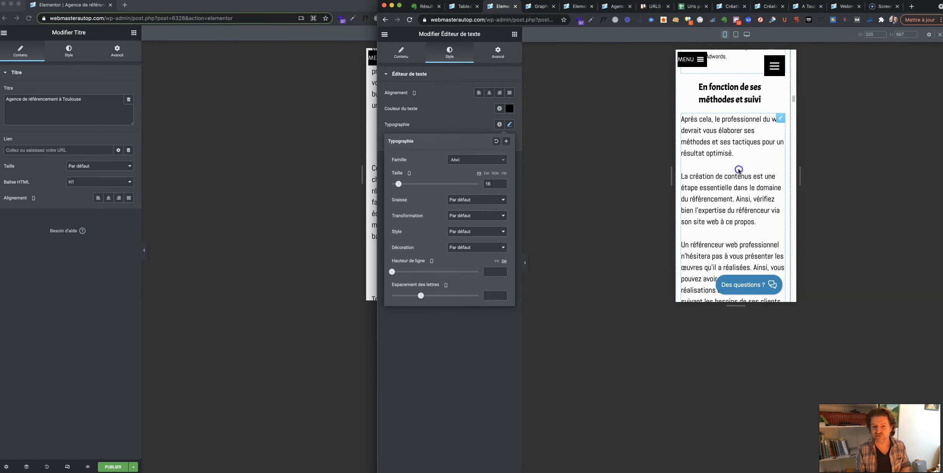
left_click(739, 171)
left_click(446, 53)
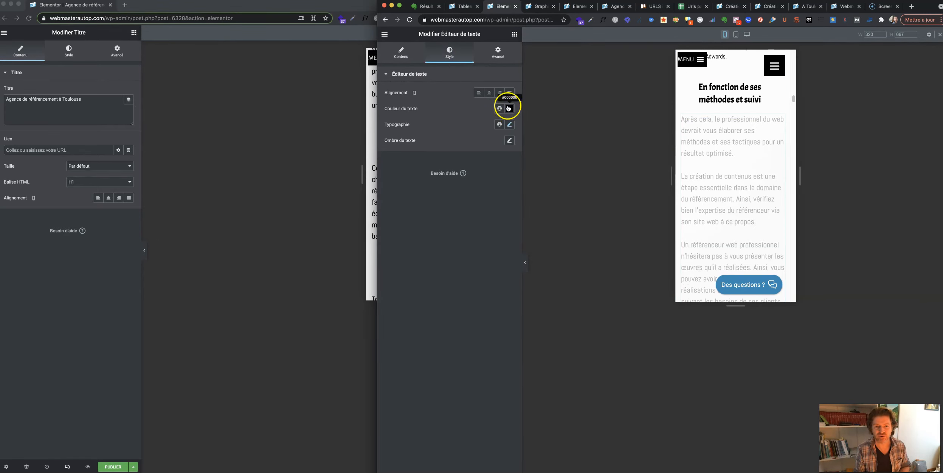
left_click(509, 124)
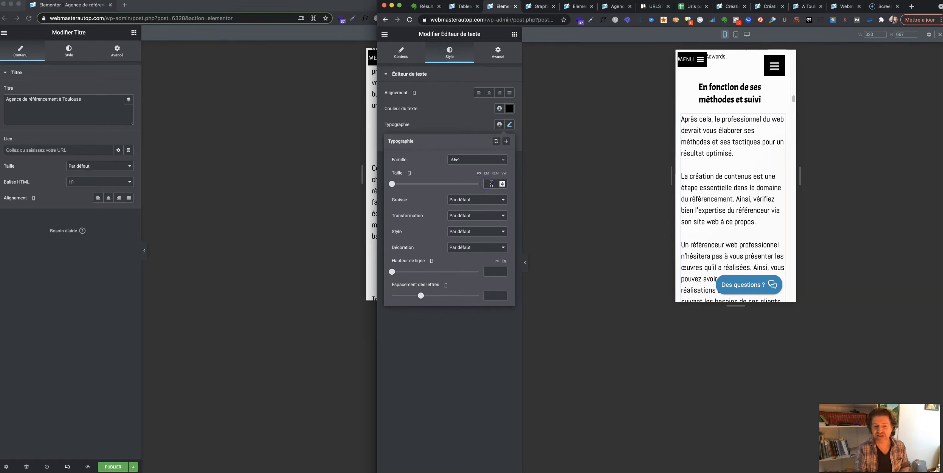
type("16")
Set the mobile size of the "Tous les tarifs ne sont pas les mêmes" text in the ideal budget section to 16 px.
scroll(745, 173, "down", 1)
scroll(746, 174, "down", 8)
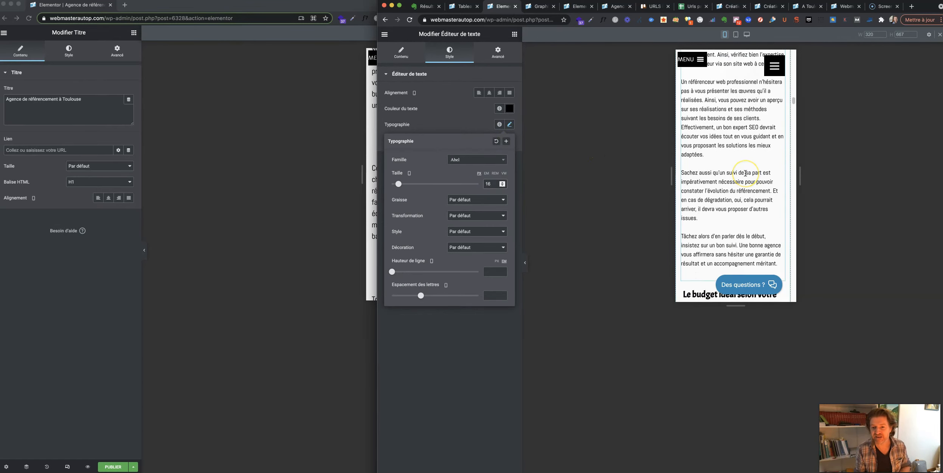
left_click(746, 174)
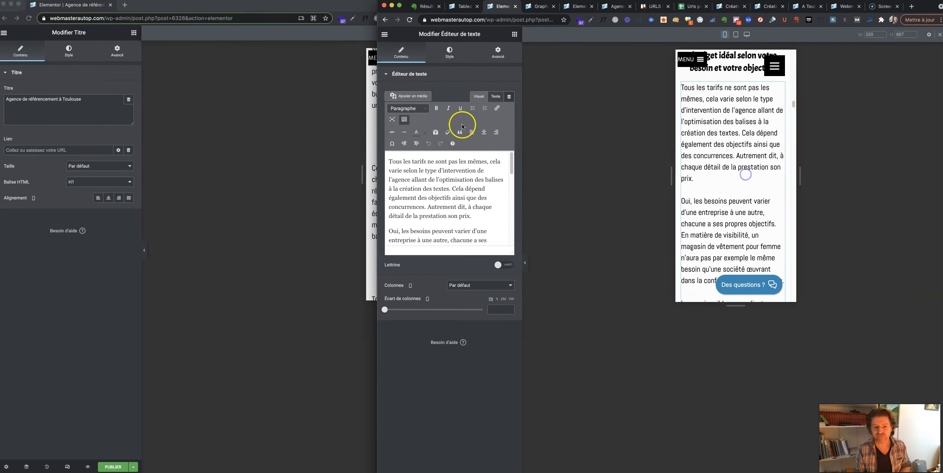
left_click(450, 52)
left_click(509, 124)
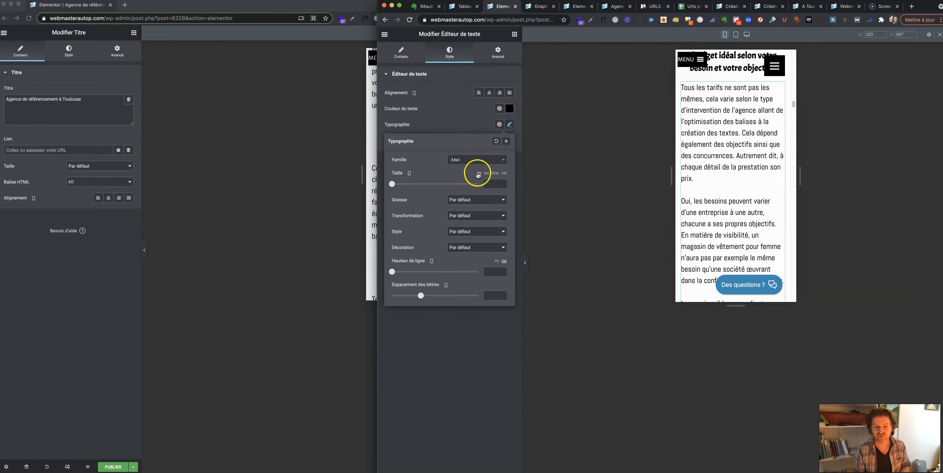
left_click(490, 183)
type("16")
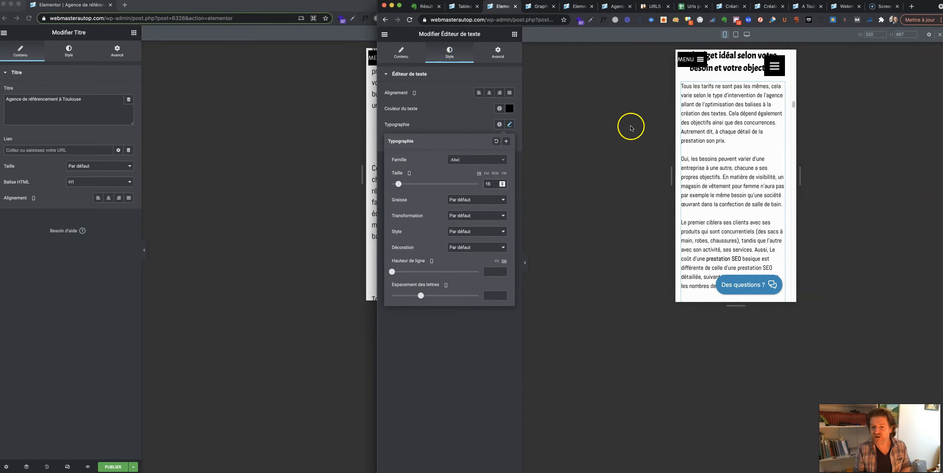
Set the mobile text size of the paragraph under "Quel est le travail du référenceur de Toulouse ?" to 16 px.
scroll(731, 151, "down", 10)
scroll(731, 122, "up", 5)
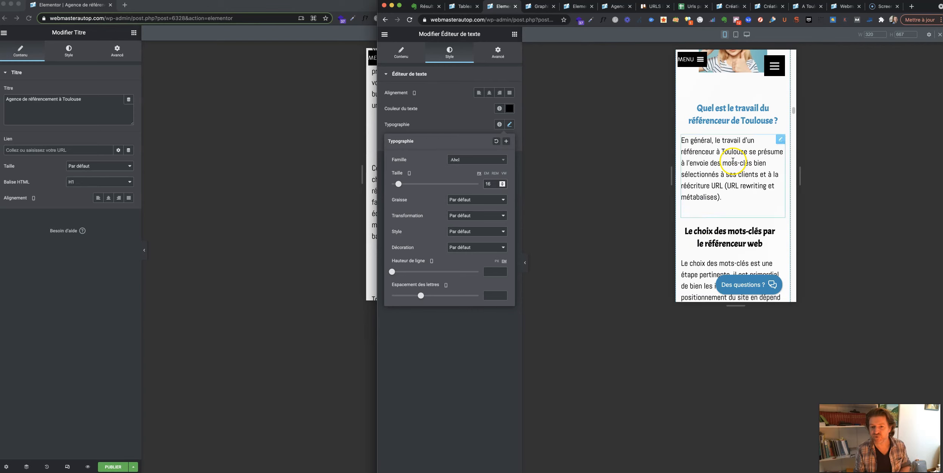
left_click(731, 182)
left_click(450, 52)
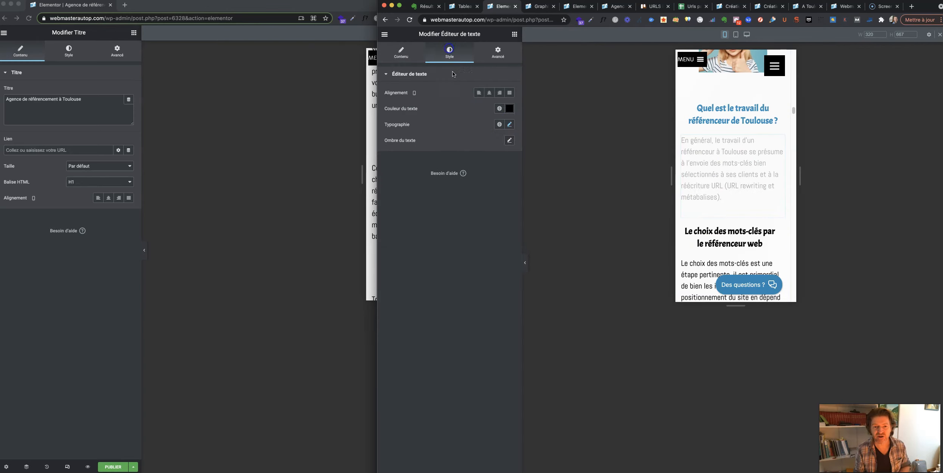
left_click(509, 124)
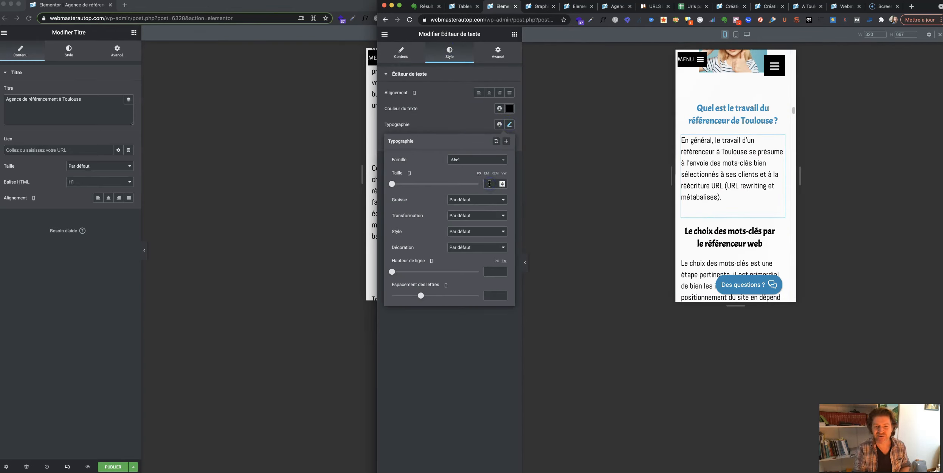
type("16")
Set the mobile size of the text under "Le choix des mots-clés par le référenceur web" to 16 px.
left_click(756, 241)
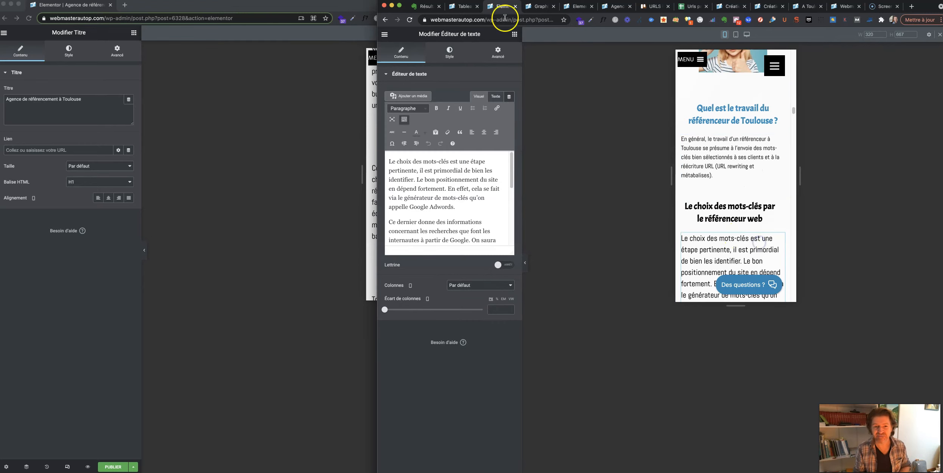
left_click(447, 52)
left_click(509, 124)
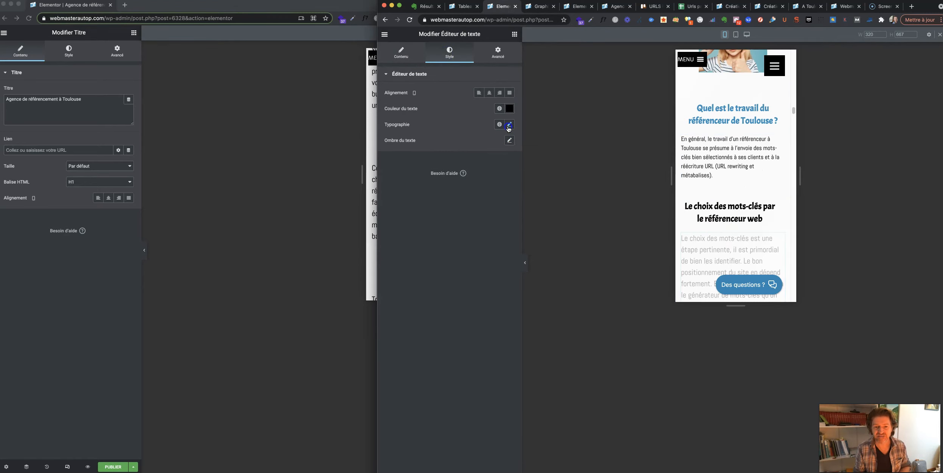
type("16")
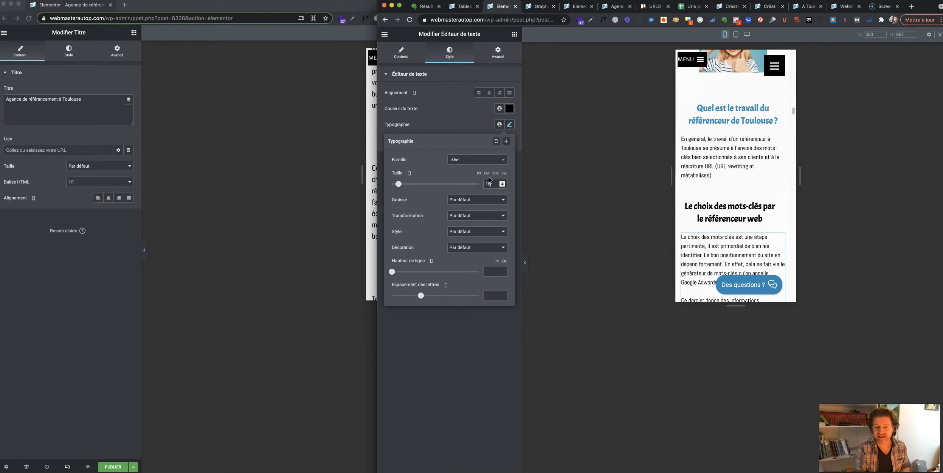
Set the mobile size of the text under "Réécritures URL et méta balises par le référenceur sur les sites web" to 16 px.
scroll(719, 185, "down", 10)
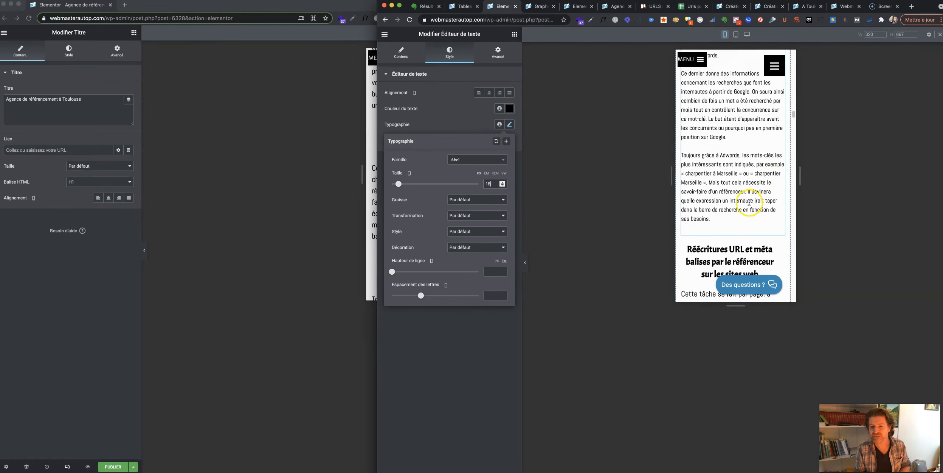
left_click(738, 204)
scroll(738, 203, "down", 2)
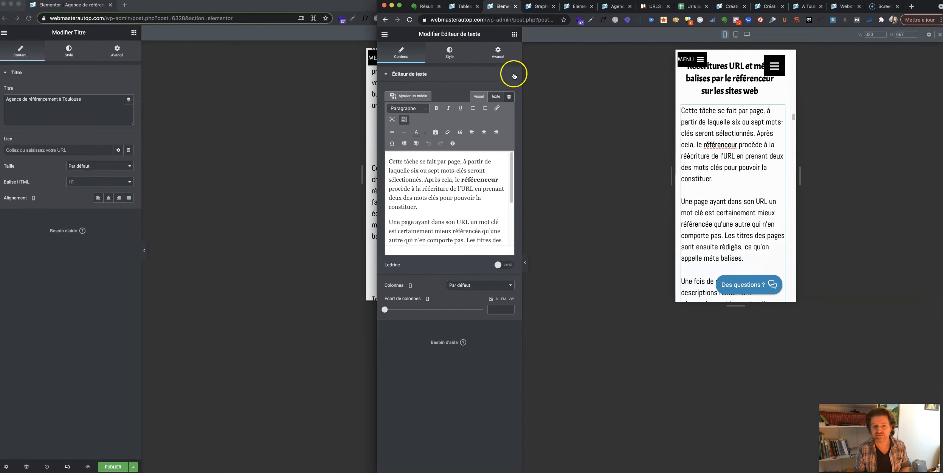
left_click(449, 52)
left_click(510, 124)
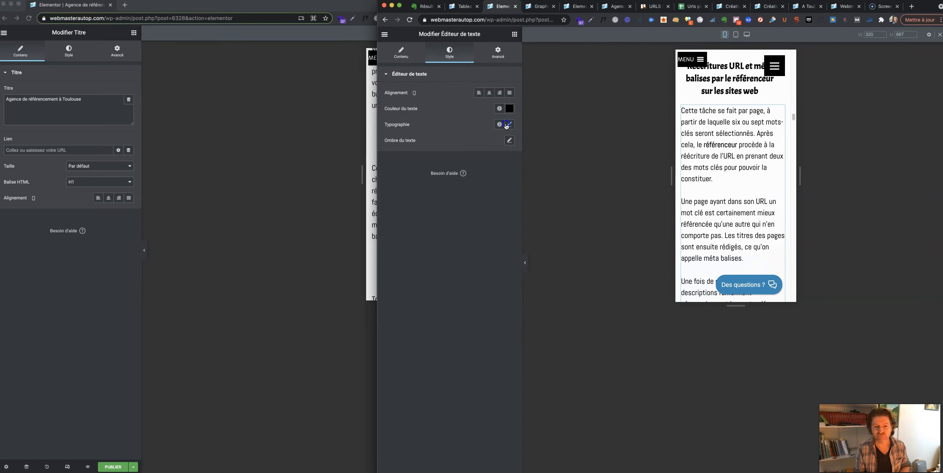
left_click(491, 184)
type("16")
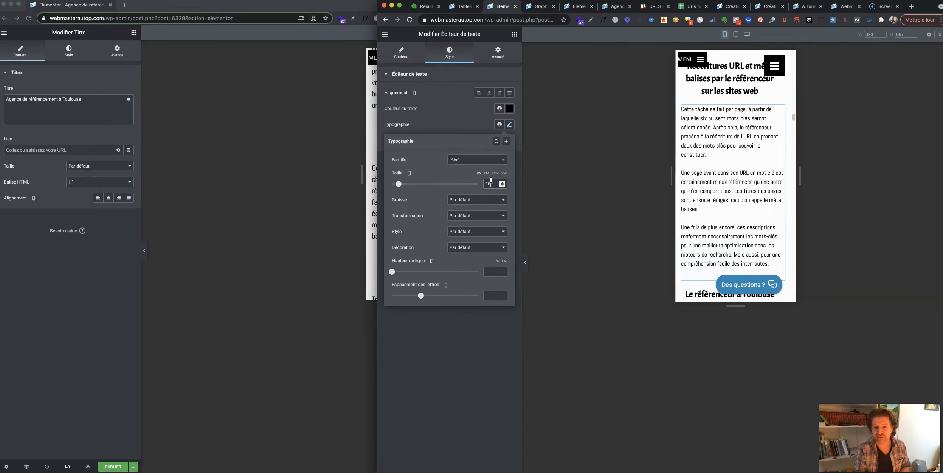
Set the mobile size of the missions text and bullet list under "Le référenceur à Toulouse et ses missions" to 16 px.
scroll(778, 170, "down", 5)
scroll(771, 163, "down", 3)
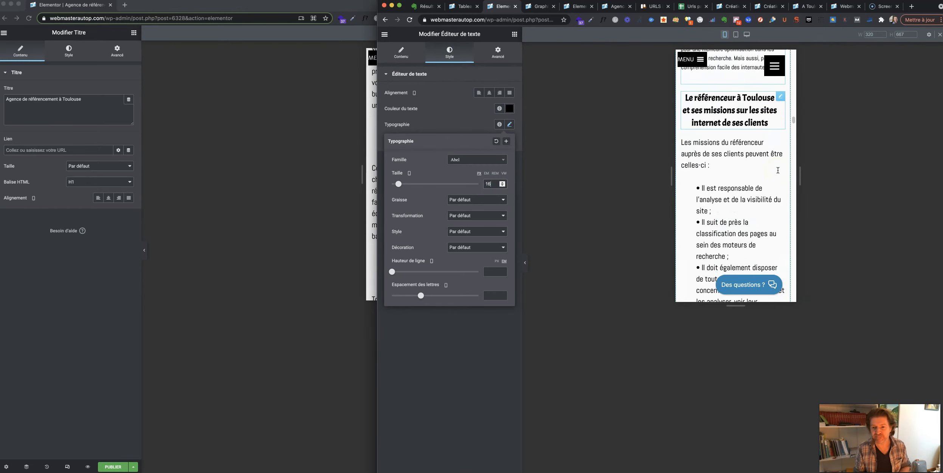
left_click(751, 130)
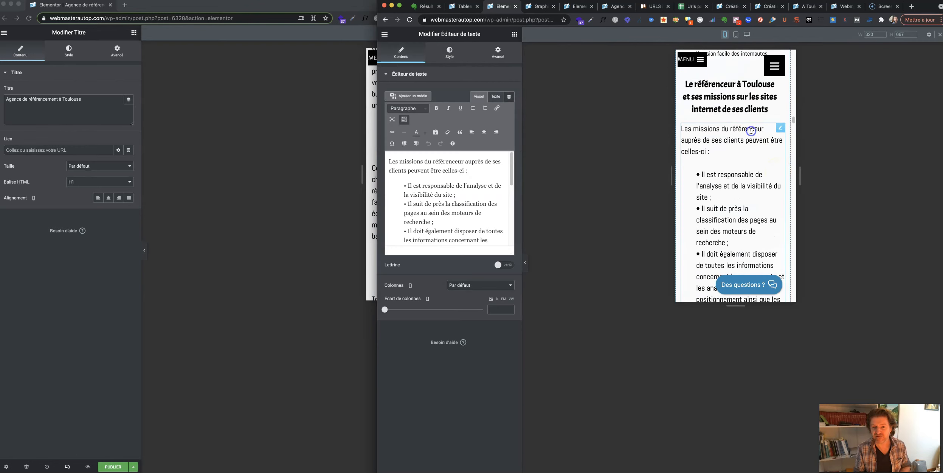
left_click(448, 53)
left_click(510, 124)
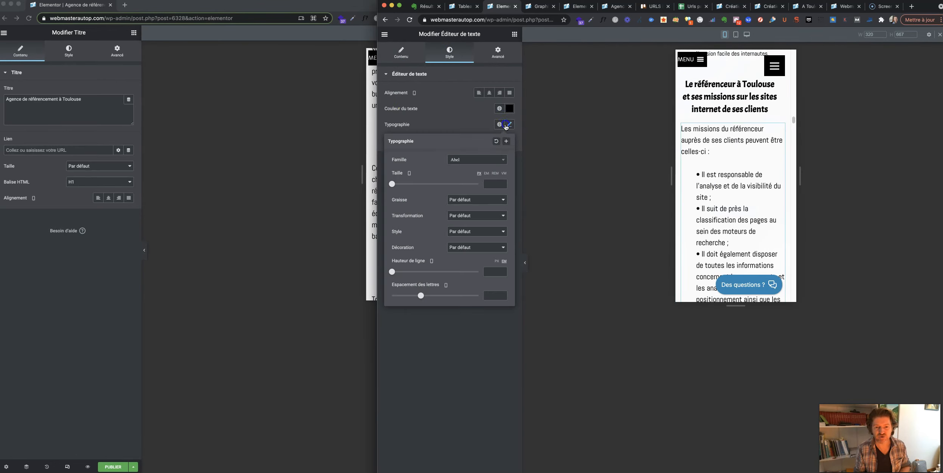
type("16")
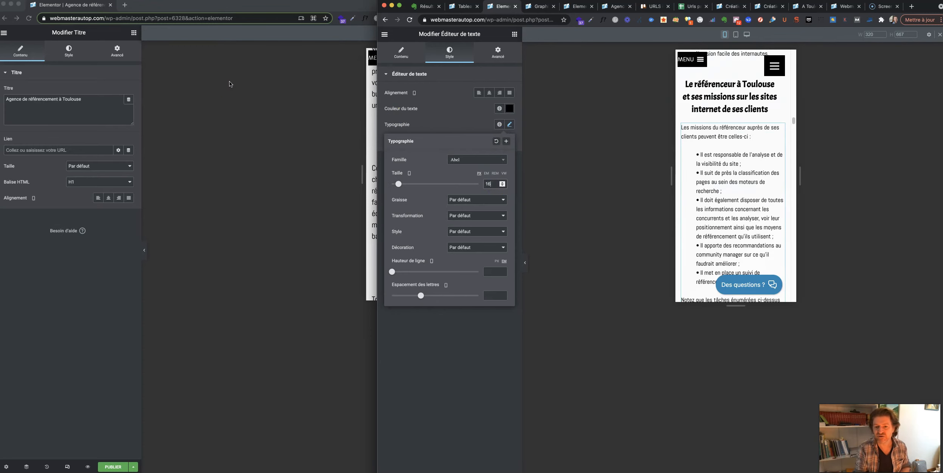
Set the mobile size of the text under "Pourquoi s'offrir les services d'un référenceur de Toulouse ?" to 16 px and close the typography settings.
scroll(734, 158, "down", 10)
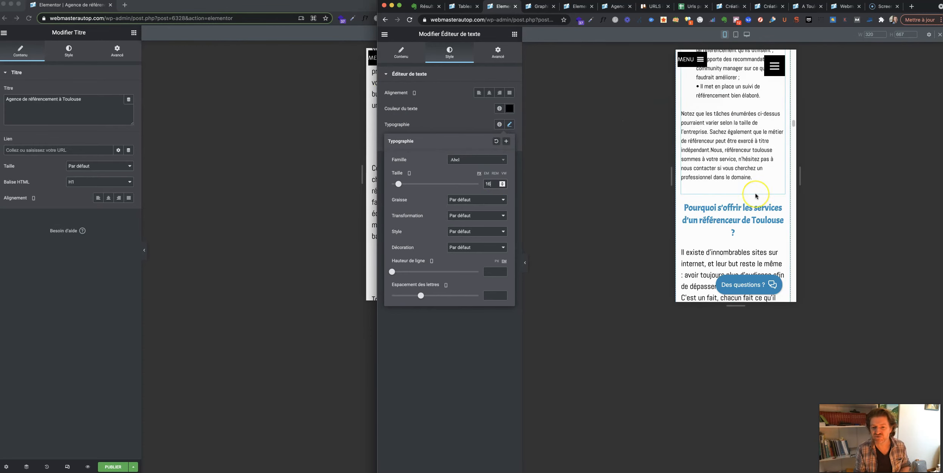
left_click(738, 144)
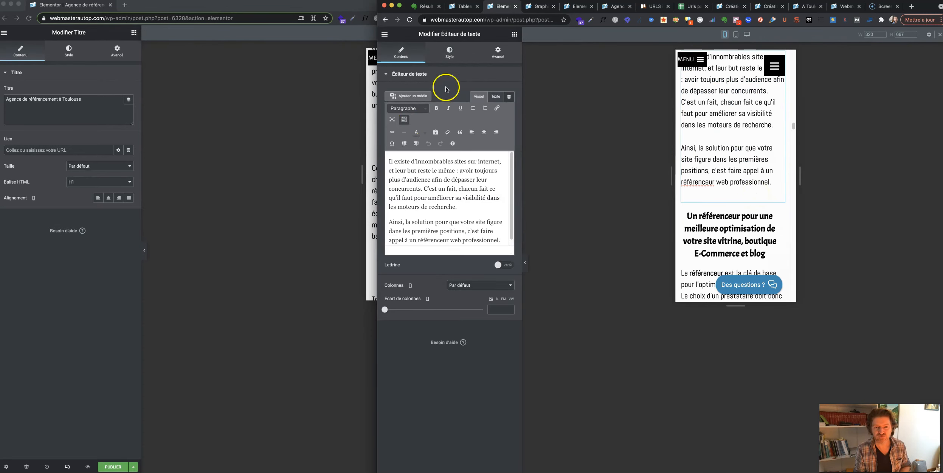
left_click(450, 52)
left_click(509, 125)
left_click(491, 180)
type("16")
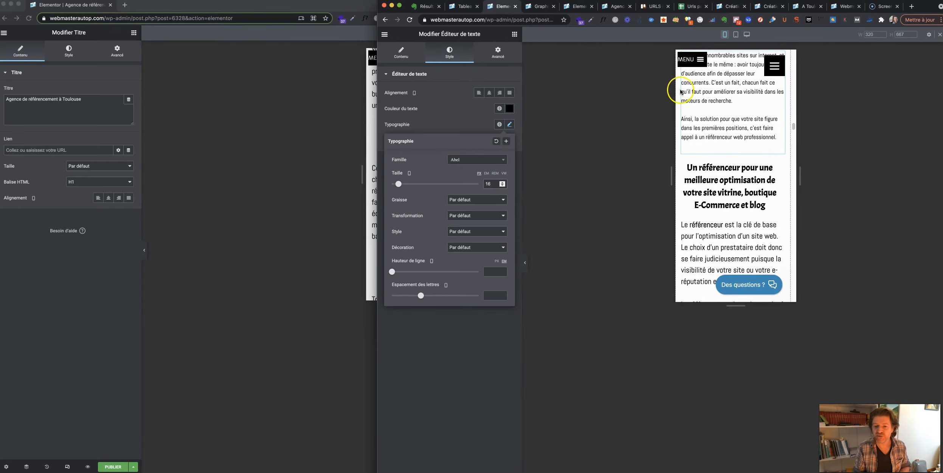
left_click(521, 440)
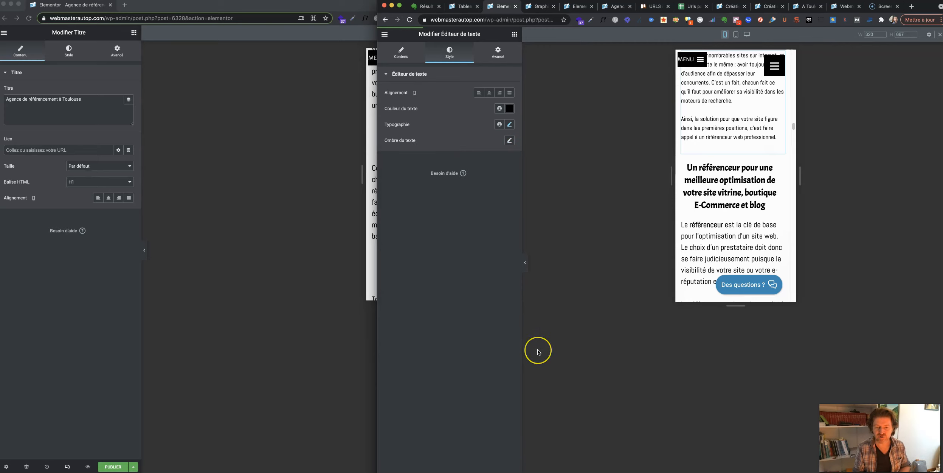
Switch to the Agence de référencement à Toulouse page's editor window and leave the mobile preview for the desktop view.
left_click(305, 259)
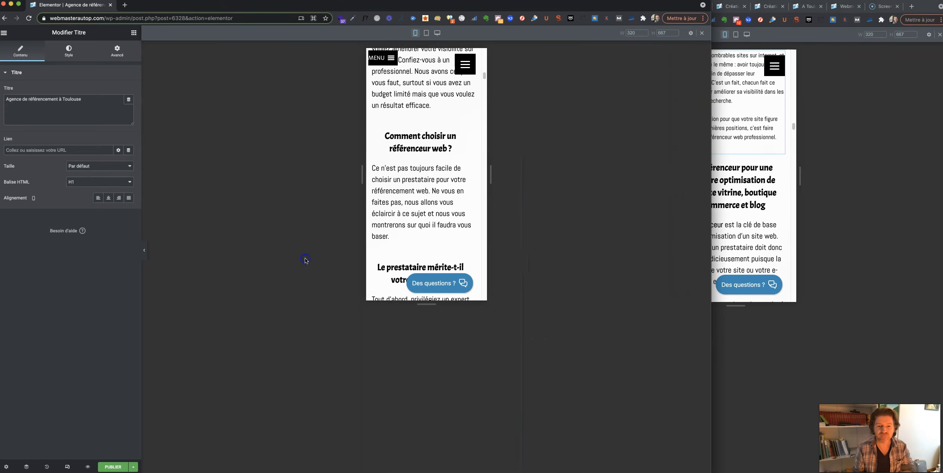
left_click(67, 467)
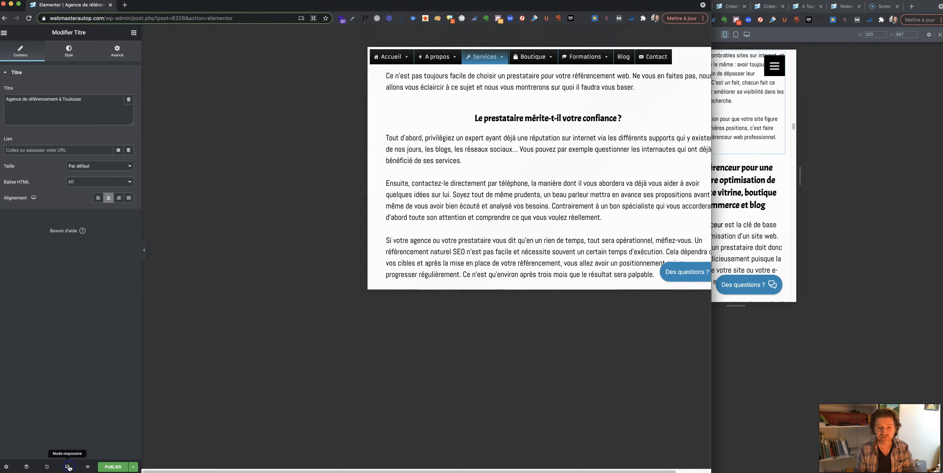
scroll(364, 262, "up", 15)
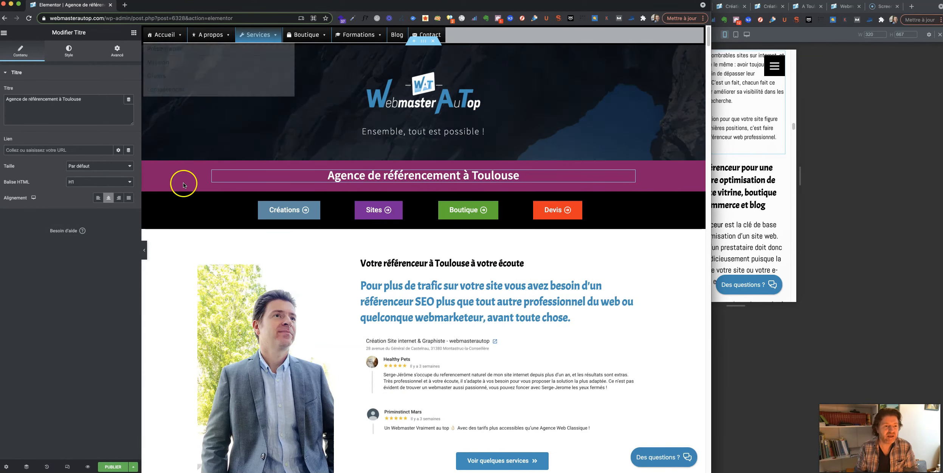
Preview the Agence de référencement à Toulouse page in a new tab and widen the browser window to the full screen width.
left_click(88, 467)
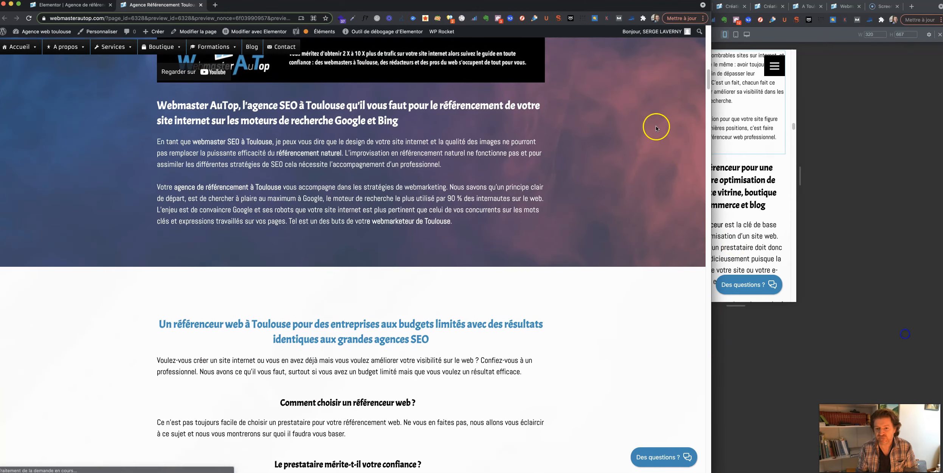
left_click_drag(711, 1, 942, 4)
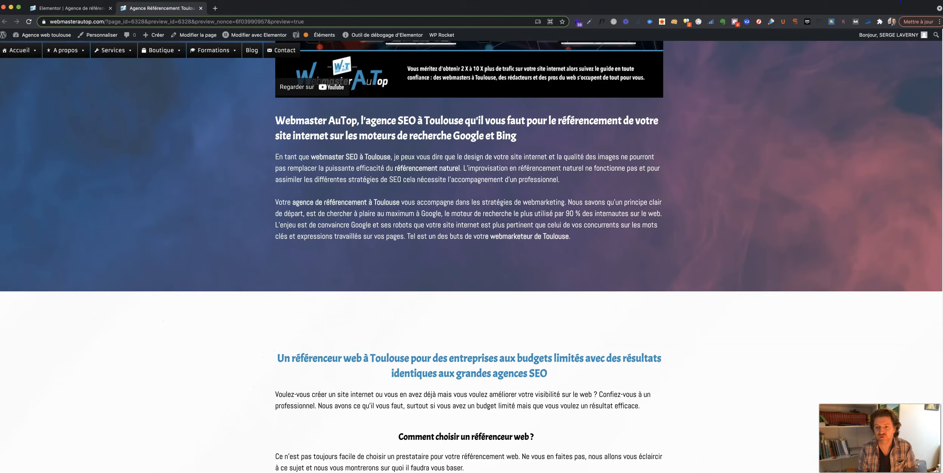
scroll(775, 95, "up", 15)
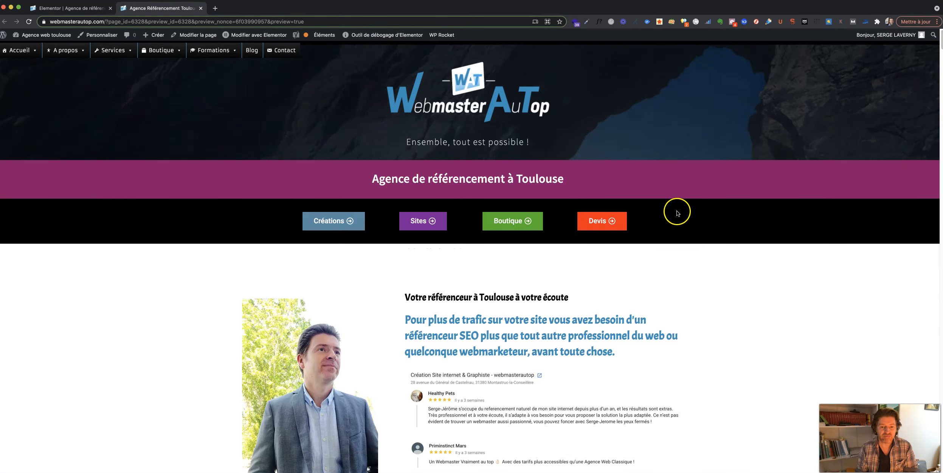
Review the previewed page's desktop layout from the header through the video, text sections and SEO image, and return to its beginning.
scroll(684, 221, "down", 2)
scroll(683, 220, "down", 6)
scroll(683, 219, "up", 7)
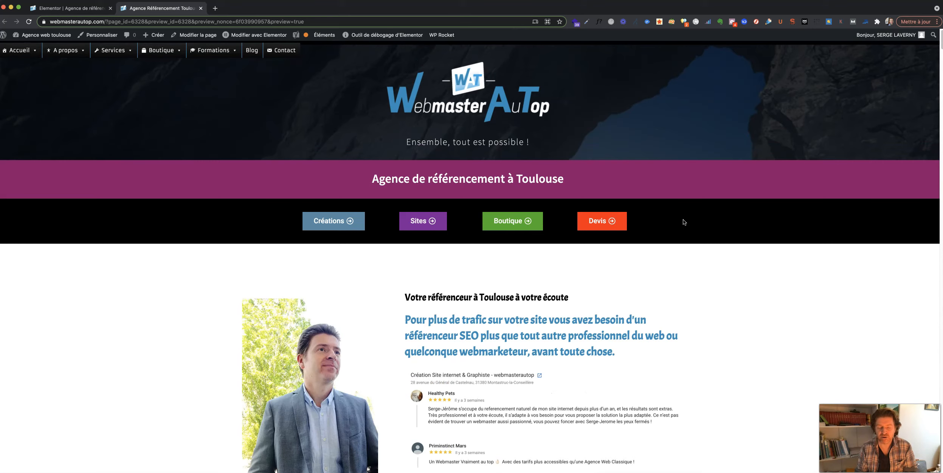
scroll(684, 220, "down", 12)
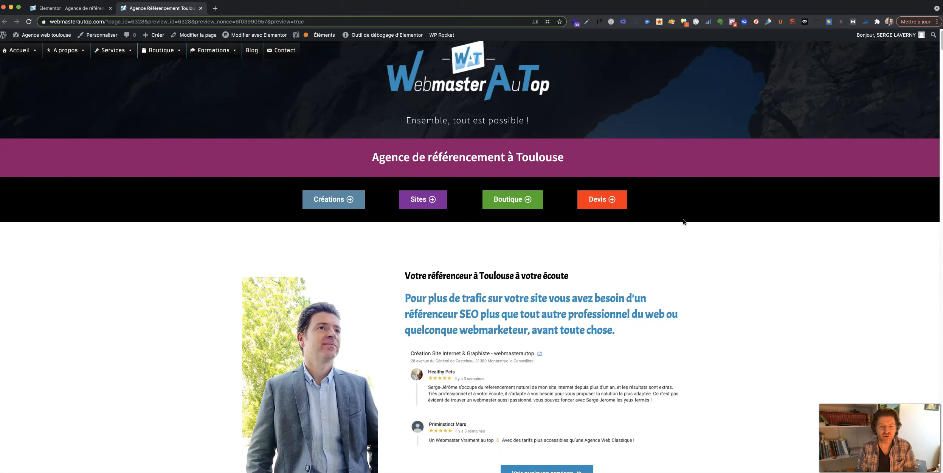
scroll(683, 220, "down", 20)
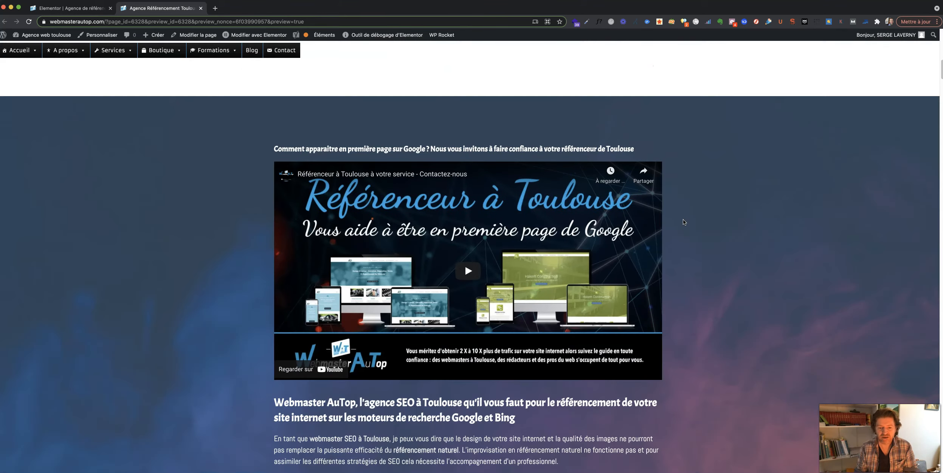
scroll(683, 221, "down", 20)
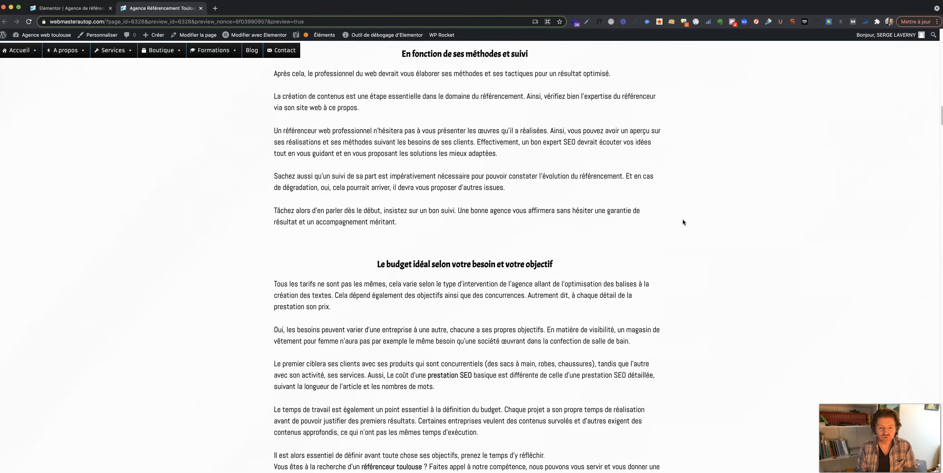
scroll(683, 220, "down", 20)
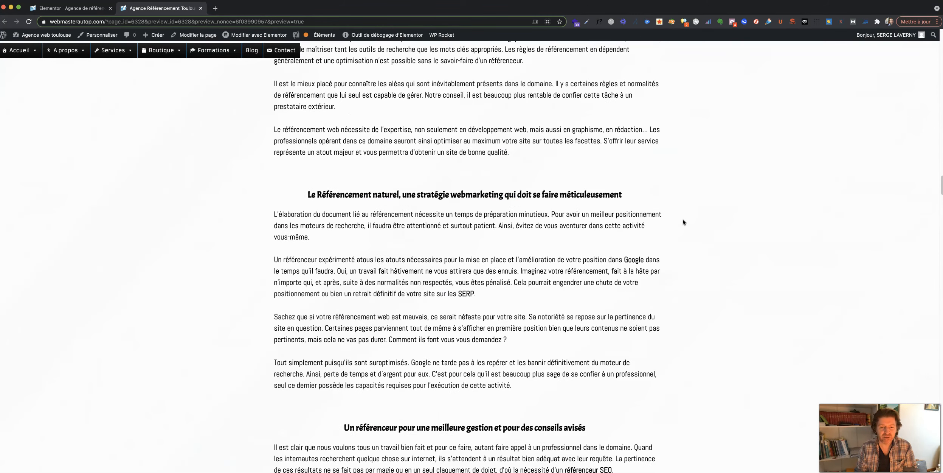
scroll(682, 222, "down", 20)
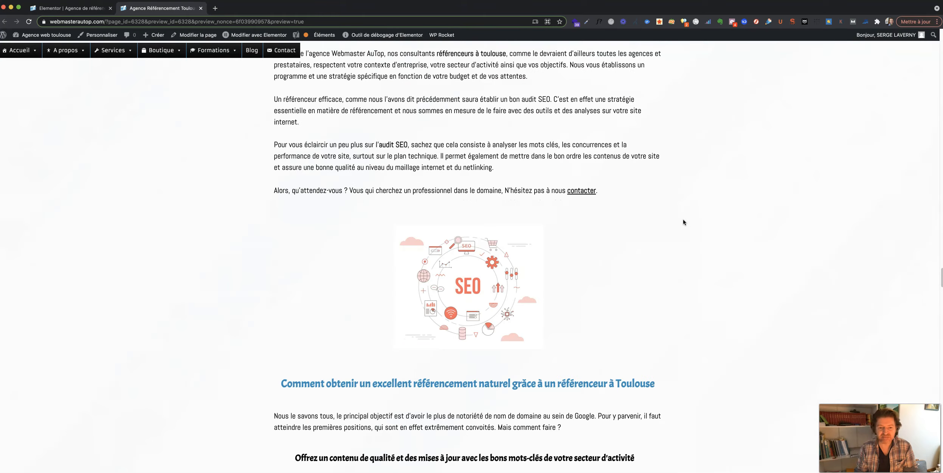
scroll(683, 222, "down", 5)
scroll(683, 227, "up", 20)
scroll(684, 234, "up", 20)
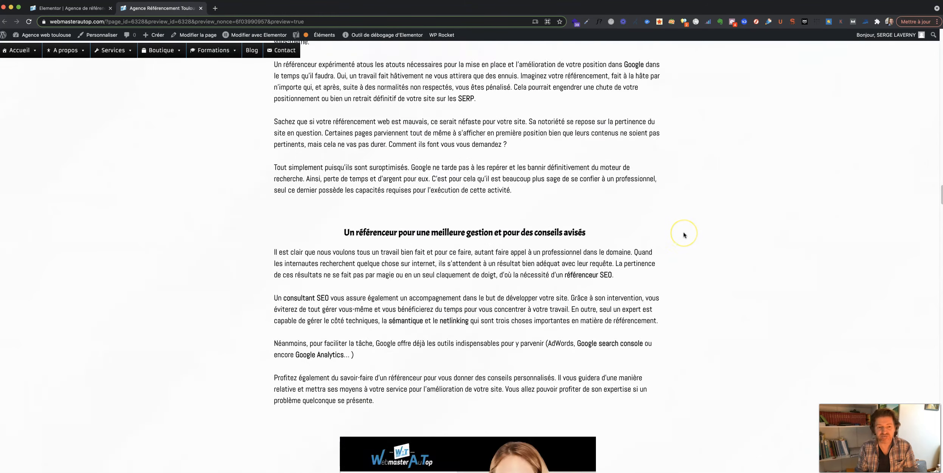
scroll(684, 234, "up", 10)
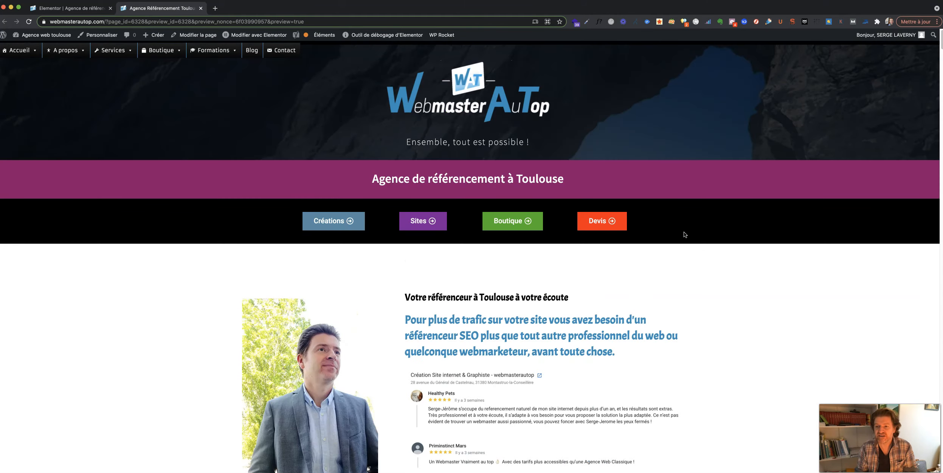